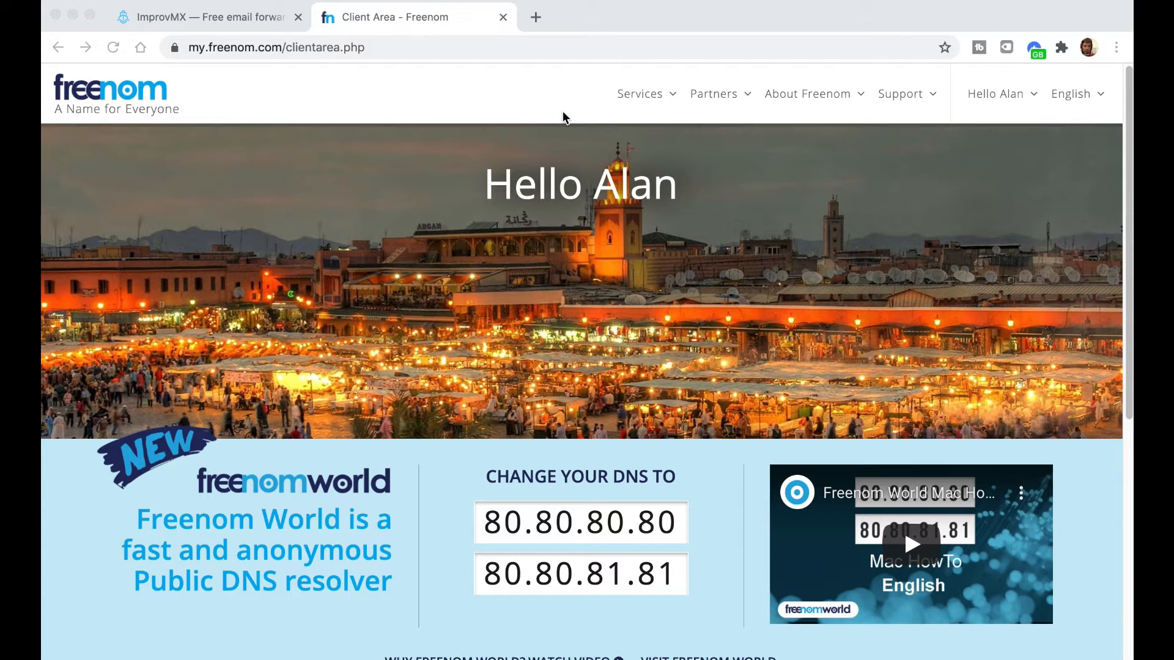
- Open Freenom's management page for the catfood.gq domain
{"action": "left_click", "coordinate": [671, 96]}
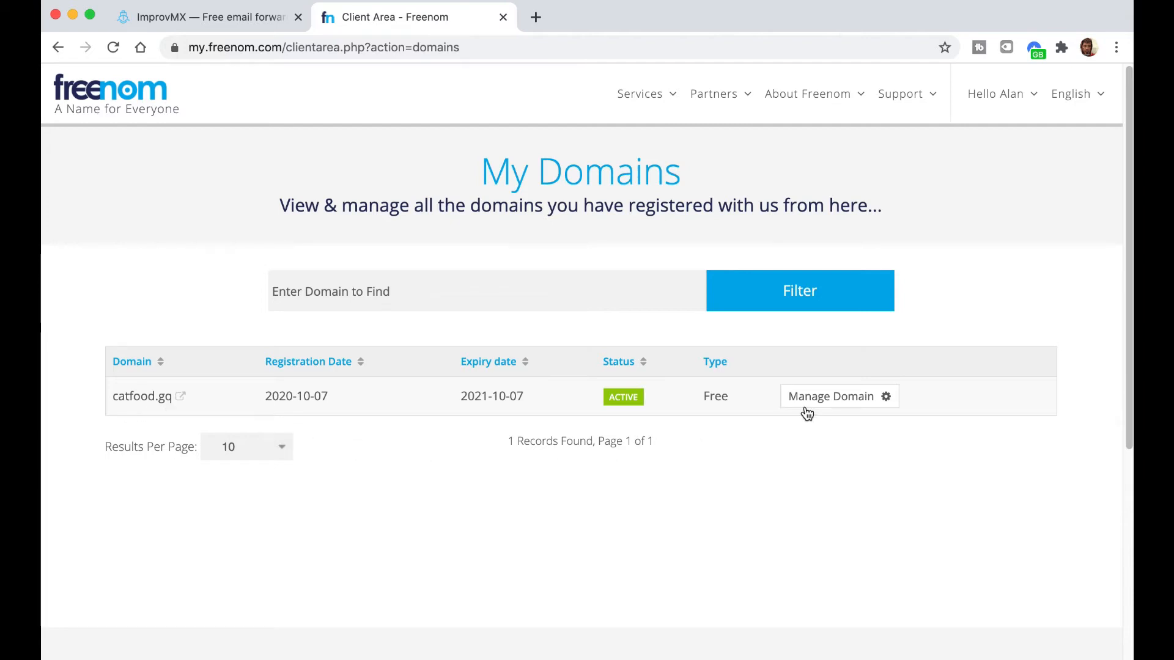
{"action": "left_click", "coordinate": [887, 399]}
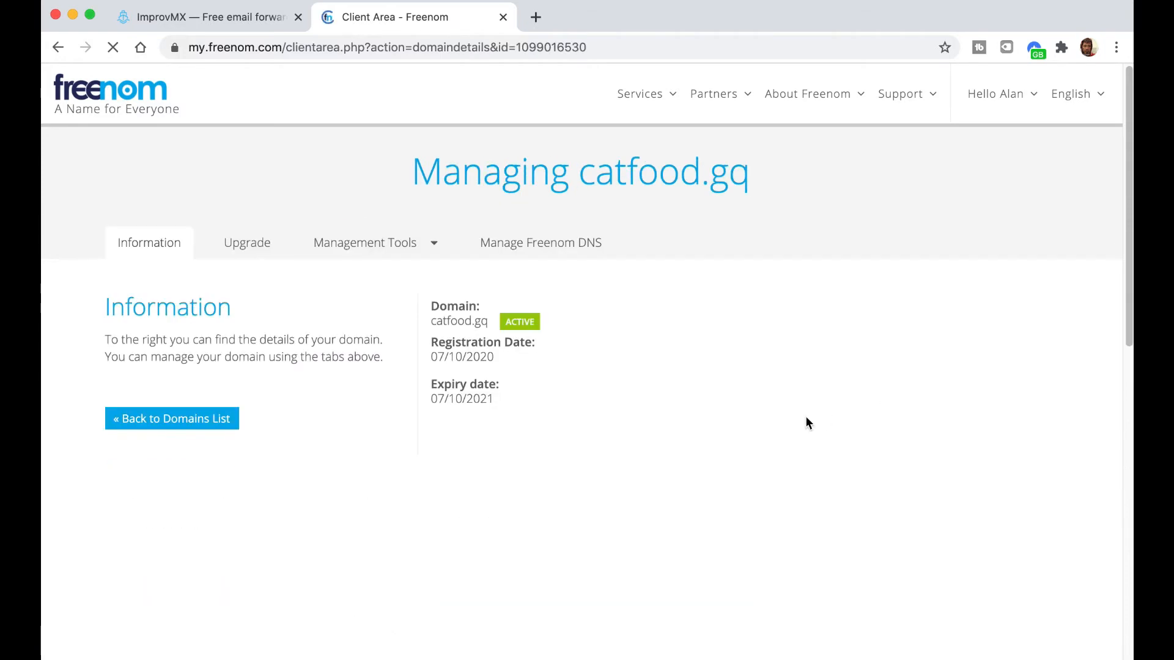
{"action": "scroll", "coordinate": [720, 416], "scroll_direction": "down", "scroll_amount": 1}
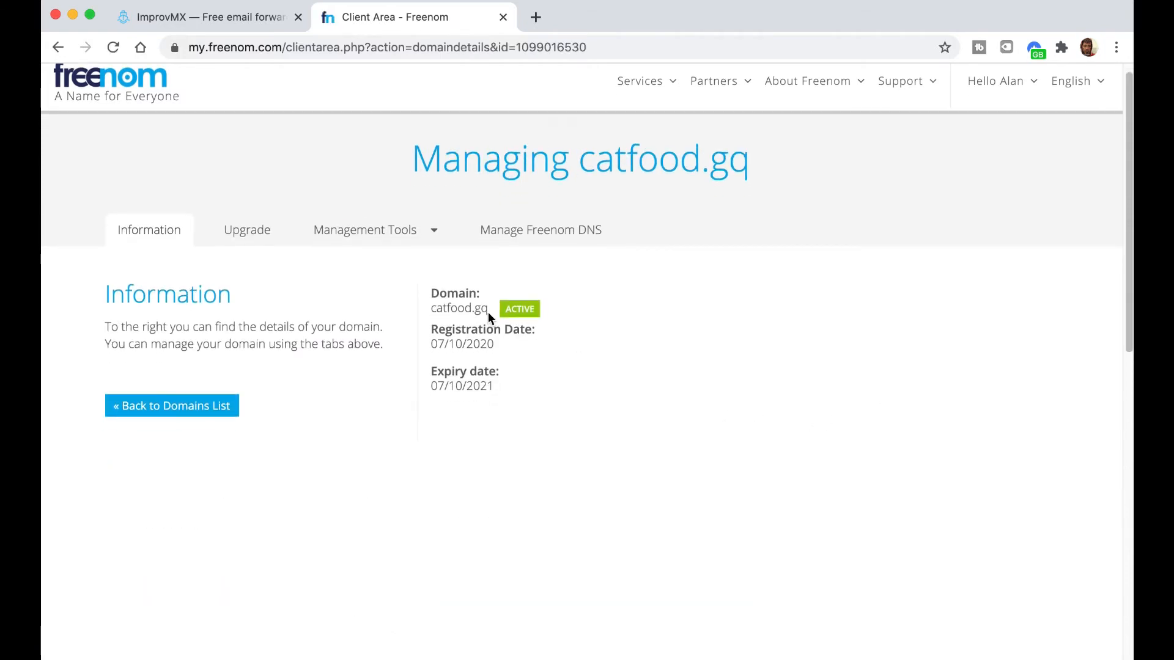
{"action": "scroll", "coordinate": [471, 288], "scroll_direction": "down", "scroll_amount": 1}
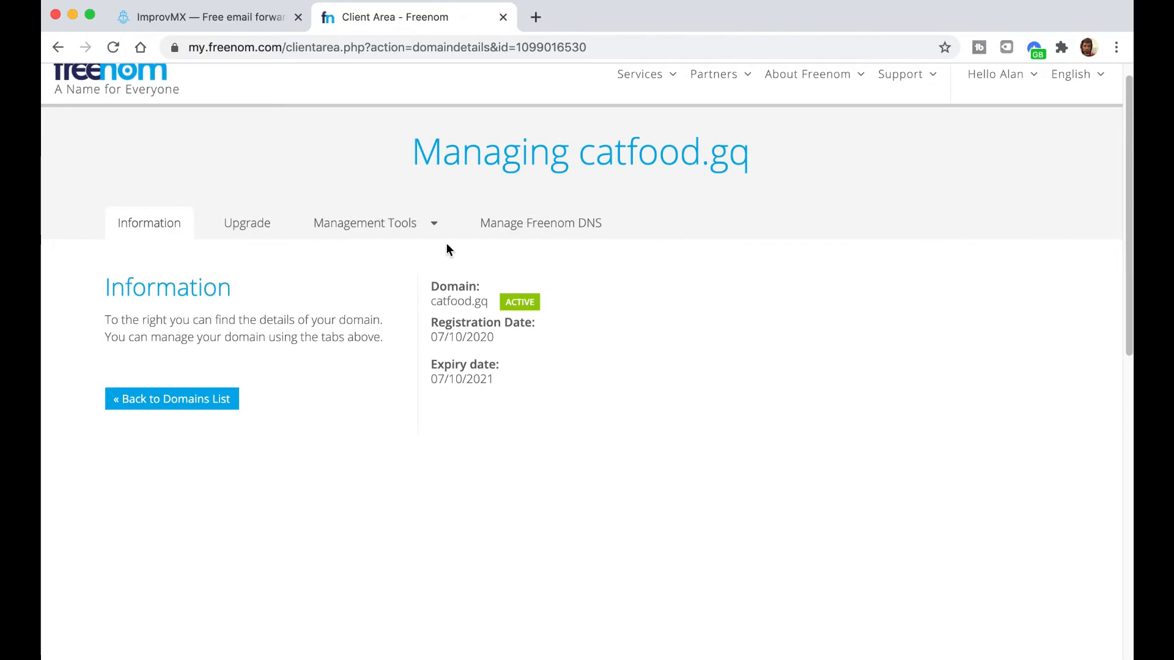
{"action": "left_click", "coordinate": [436, 229]}
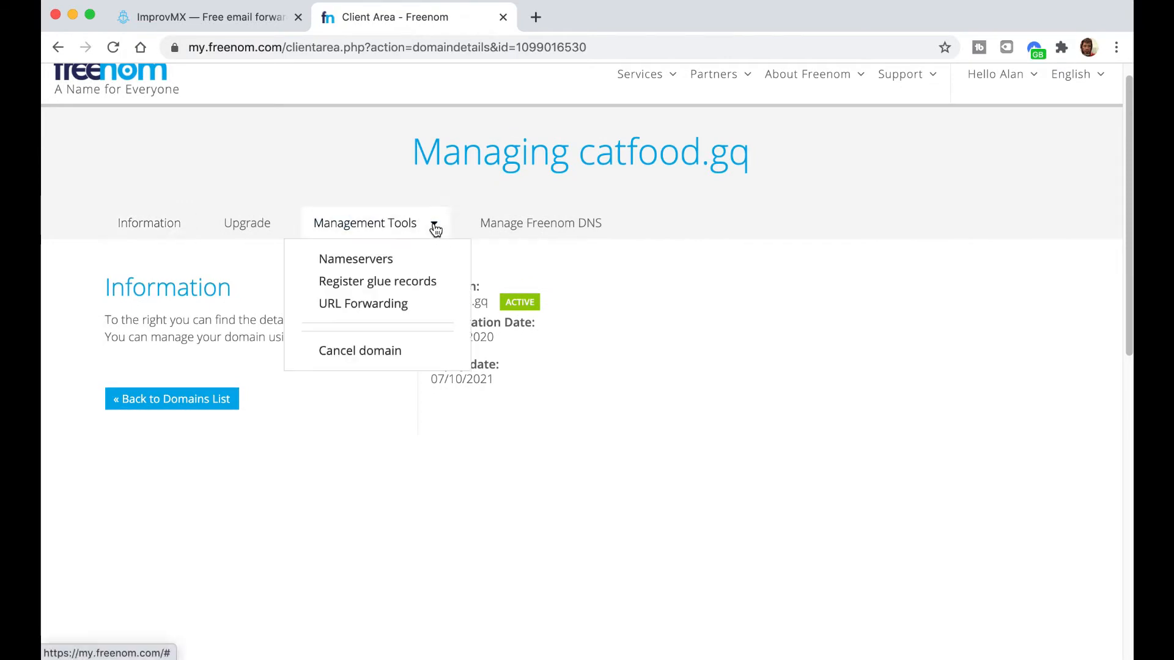
- View the empty Manage Freenom DNS page for catfood.gq, then move to the ImprovMX site
{"action": "left_click", "coordinate": [569, 227]}
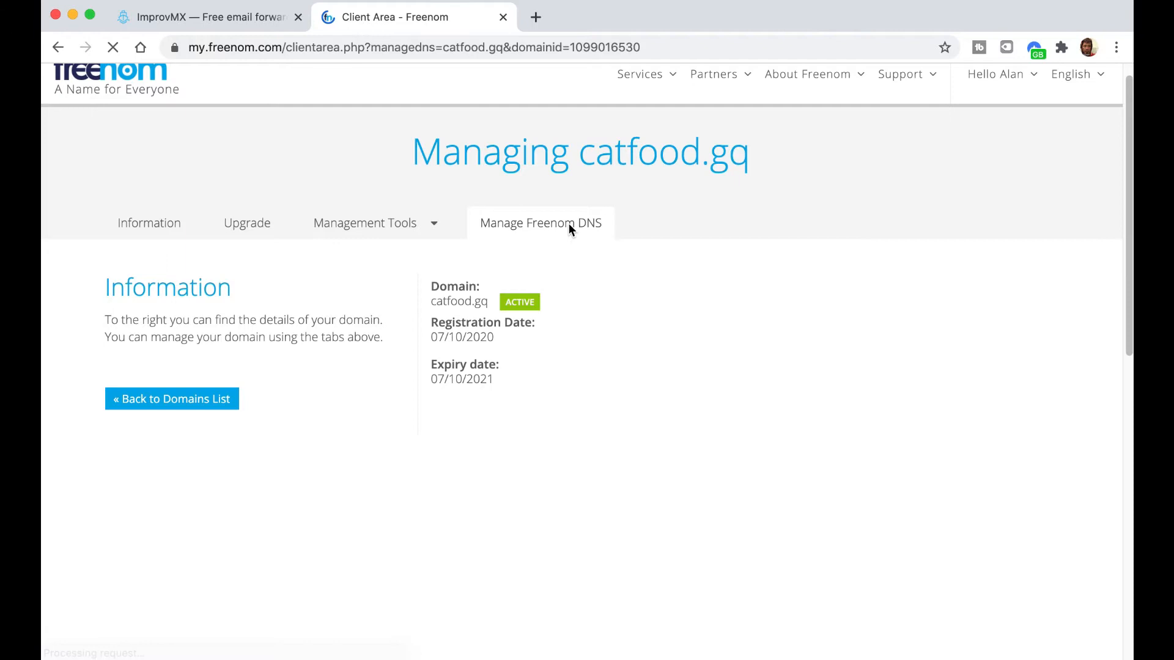
{"action": "scroll", "coordinate": [543, 254], "scroll_direction": "down", "scroll_amount": 1}
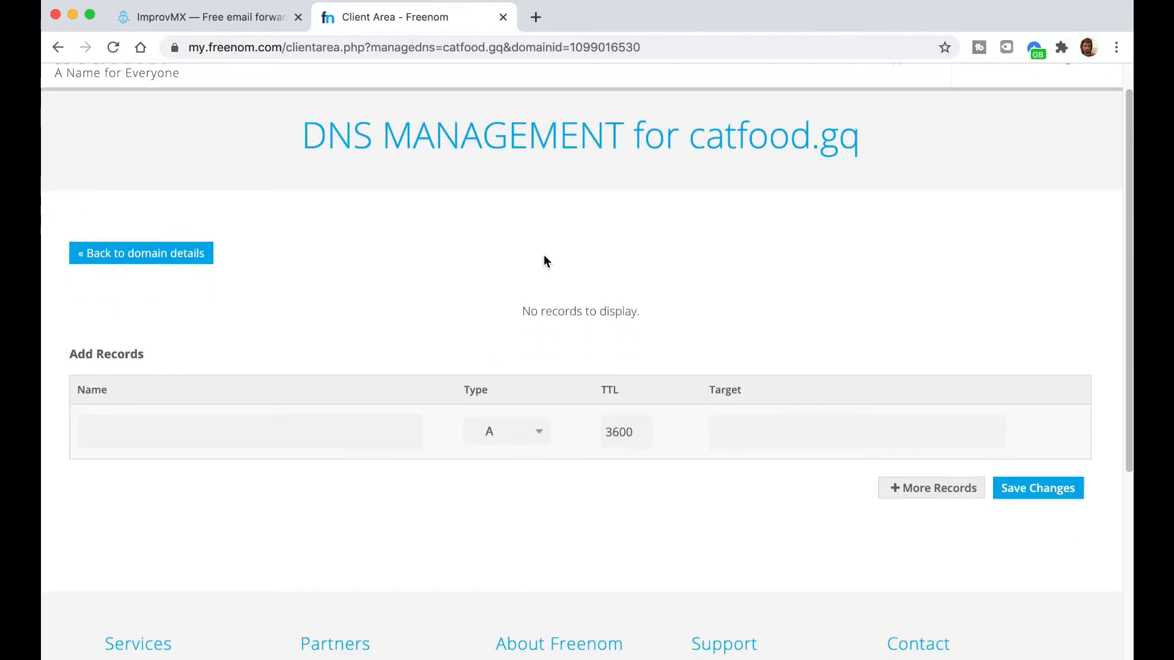
{"action": "left_click", "coordinate": [139, 428]}
{"action": "left_click", "coordinate": [183, 413]}
{"action": "left_click", "coordinate": [200, 16]}
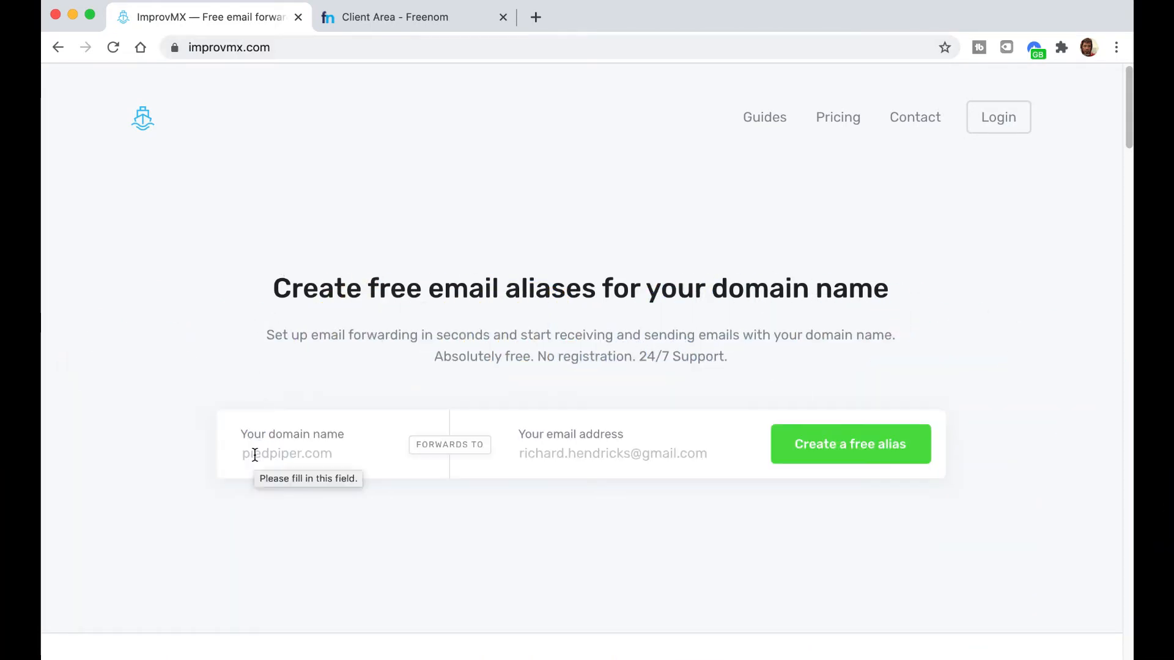
- Enter catfood.gq as the domain name and the owner's email address as the forwarding destination
{"action": "type", "text": "catfood."}
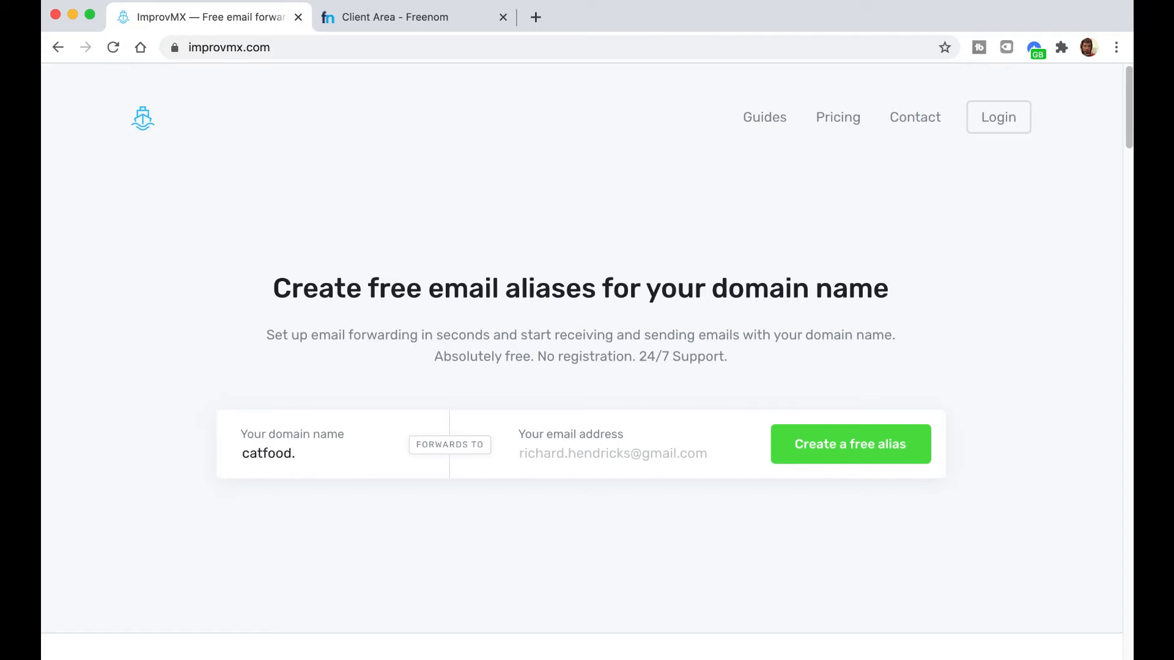
{"action": "type", "text": "gq"}
{"action": "key", "text": "Tab"}
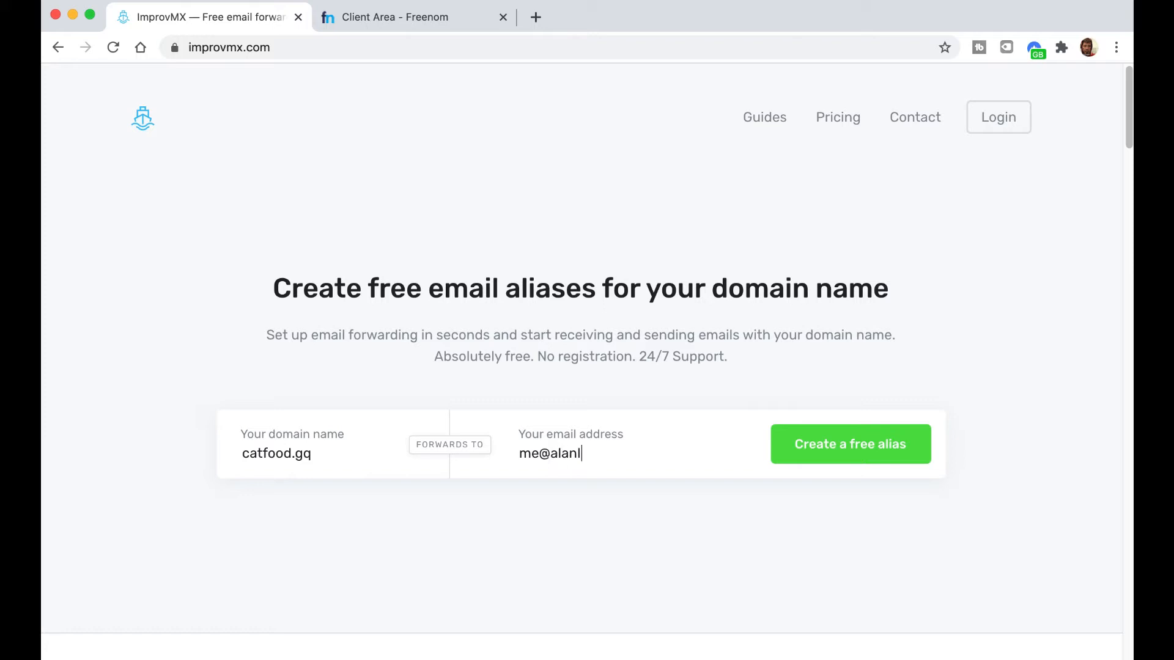
- Create the free forwarding alias for catfood.gq in ImprovMX
{"action": "left_click", "coordinate": [815, 451]}
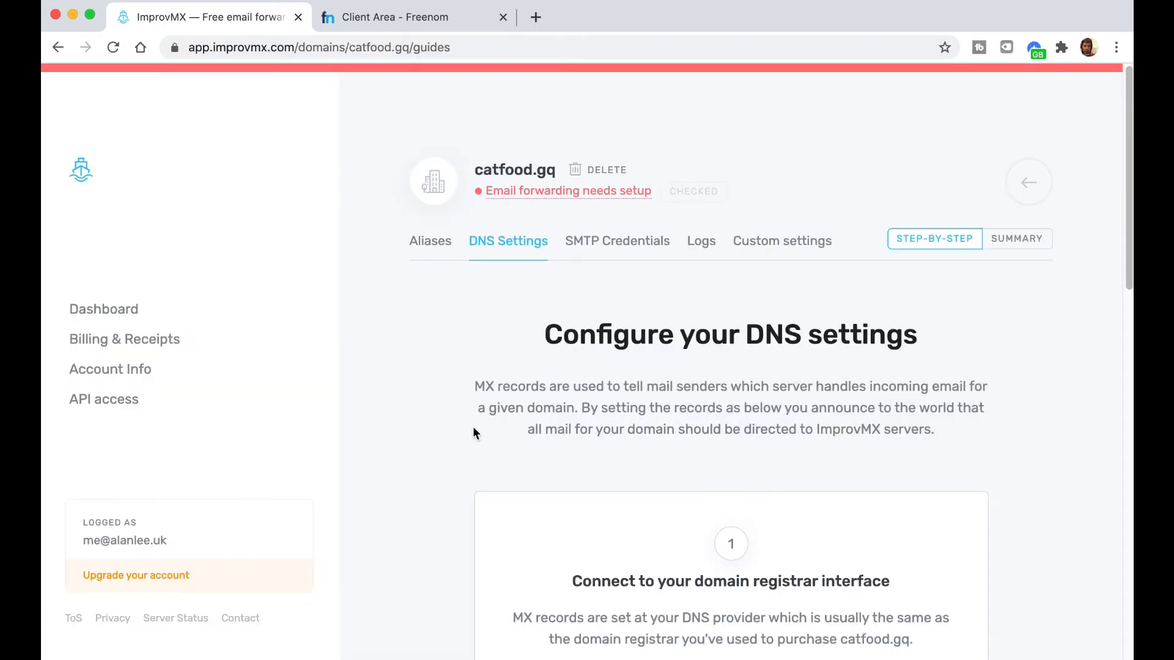
{"action": "scroll", "coordinate": [474, 433], "scroll_direction": "down", "scroll_amount": 2}
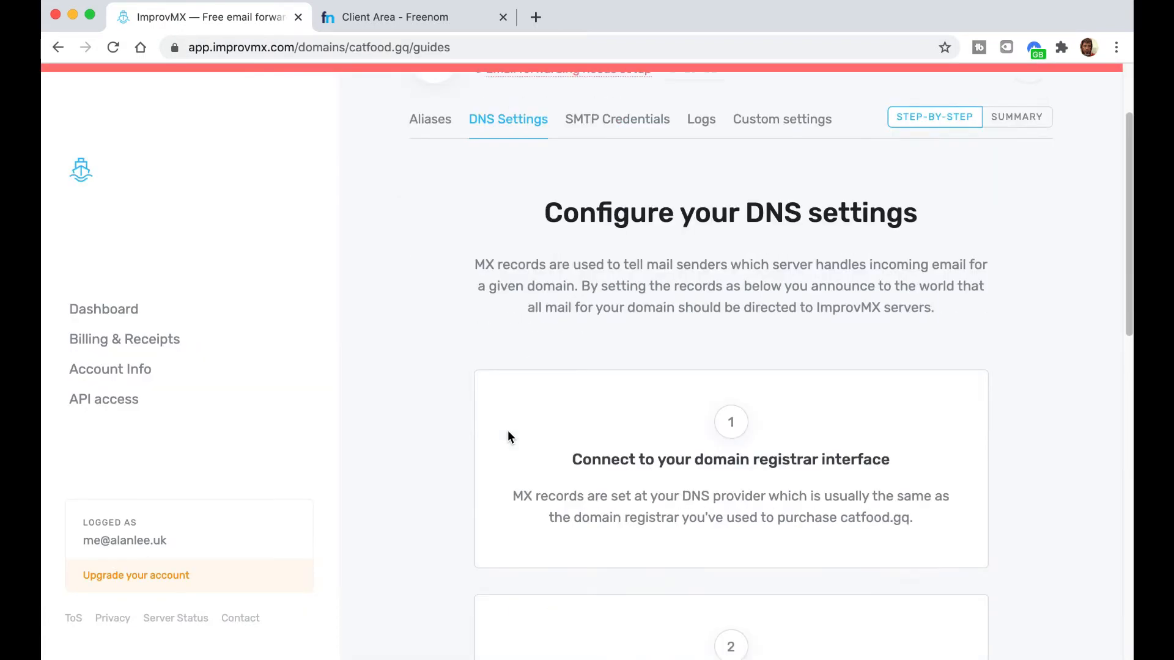
{"action": "scroll", "coordinate": [508, 433], "scroll_direction": "down", "scroll_amount": 2}
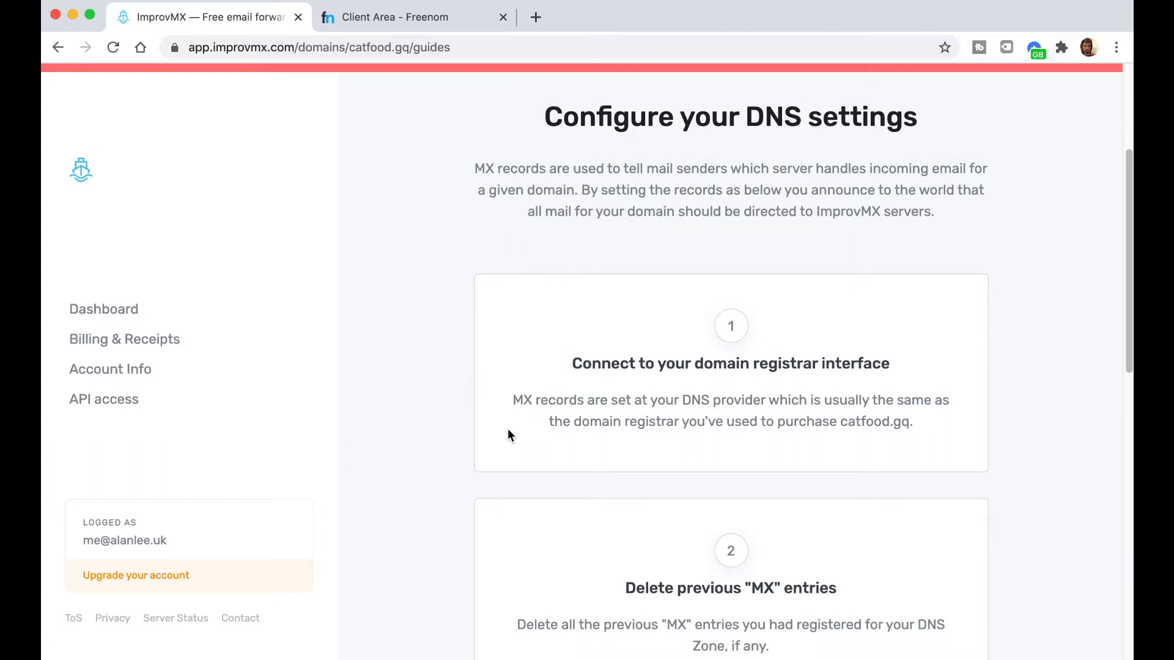
{"action": "scroll", "coordinate": [508, 434], "scroll_direction": "up", "scroll_amount": 1}
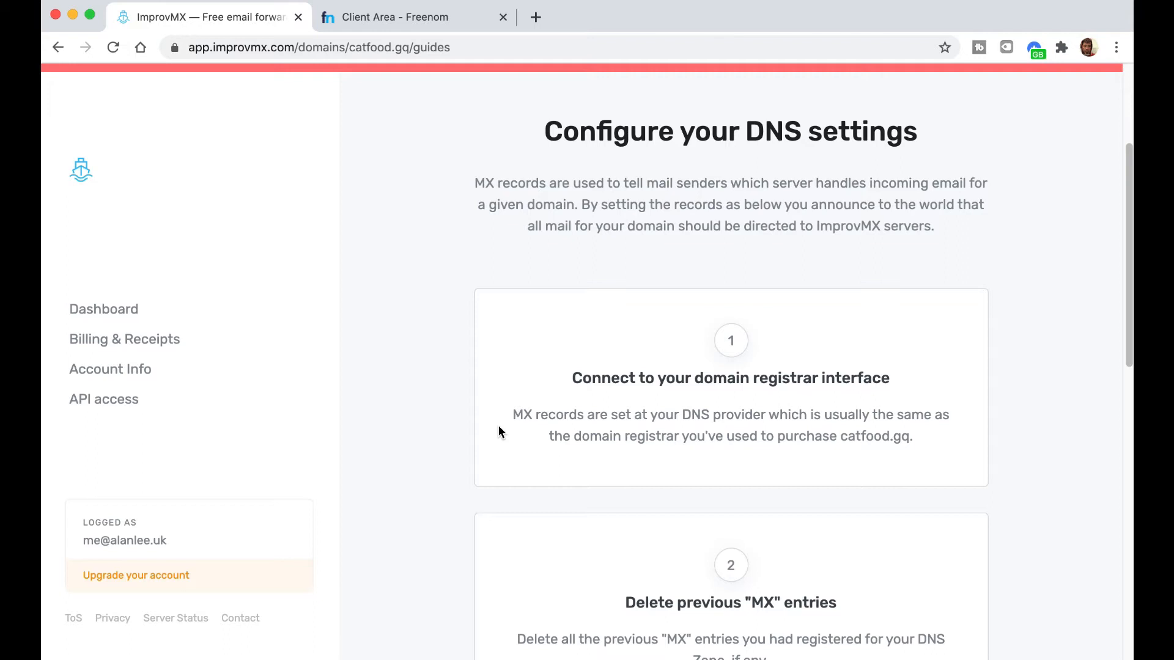
- Review the mx1/mx2.improvmx.com MX and SPF TXT entries, then return to Freenom's DNS page
{"action": "scroll", "coordinate": [438, 417], "scroll_direction": "down", "scroll_amount": 5}
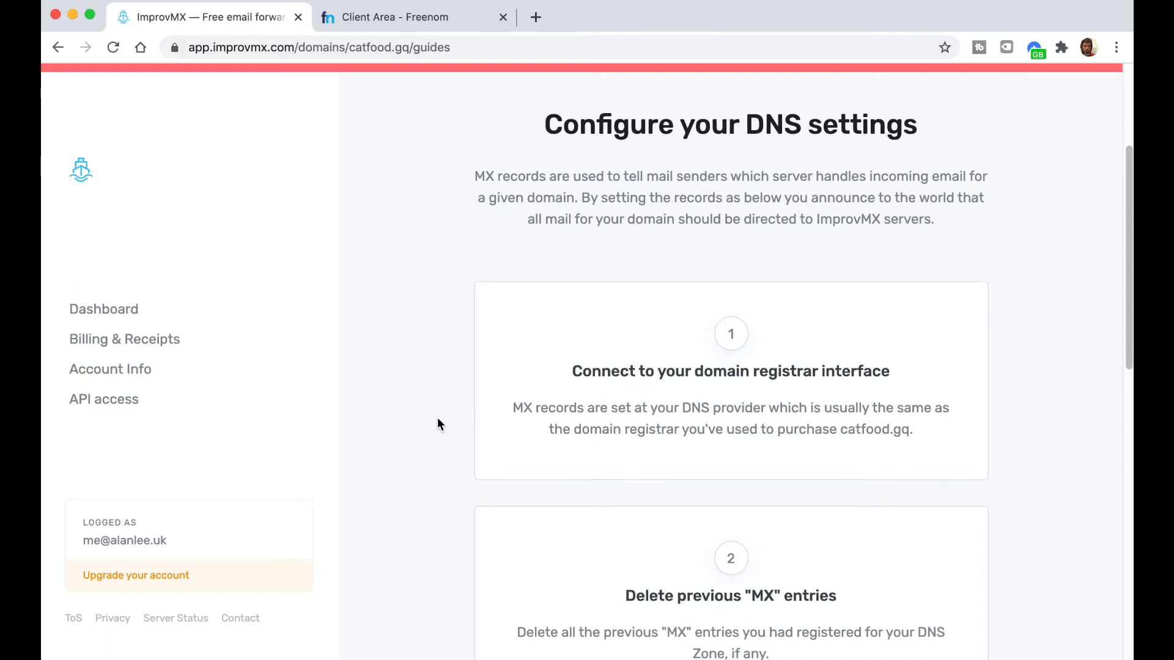
{"action": "scroll", "coordinate": [438, 420], "scroll_direction": "down", "scroll_amount": 2}
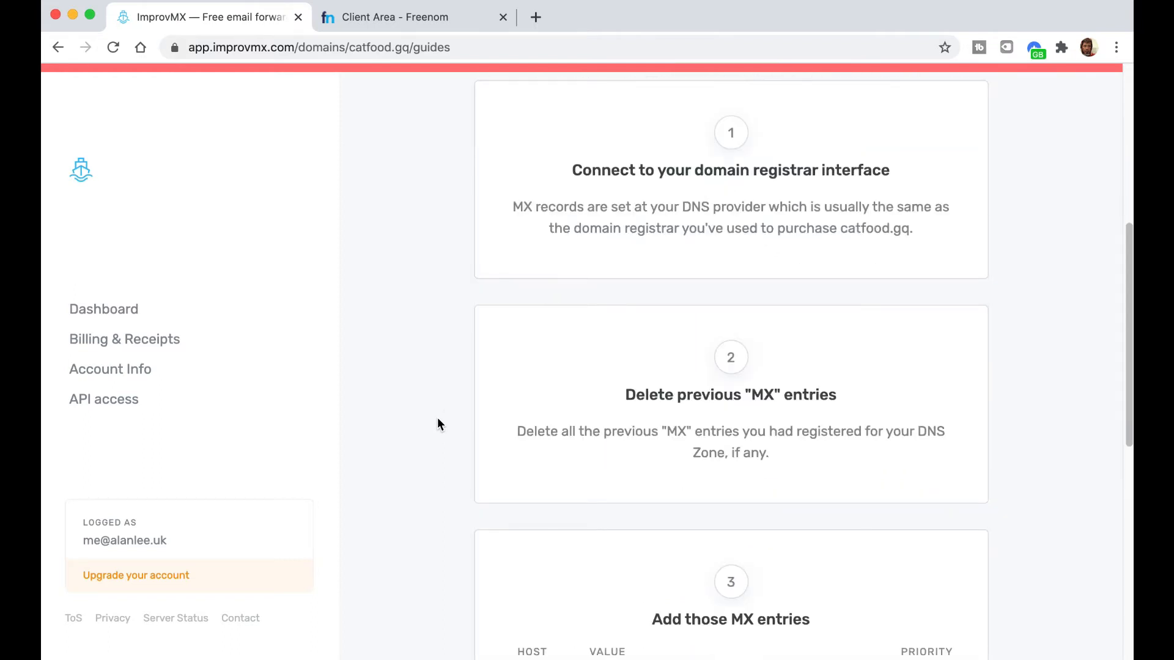
{"action": "scroll", "coordinate": [438, 421], "scroll_direction": "down", "scroll_amount": 4}
{"action": "scroll", "coordinate": [438, 421], "scroll_direction": "down", "scroll_amount": 6}
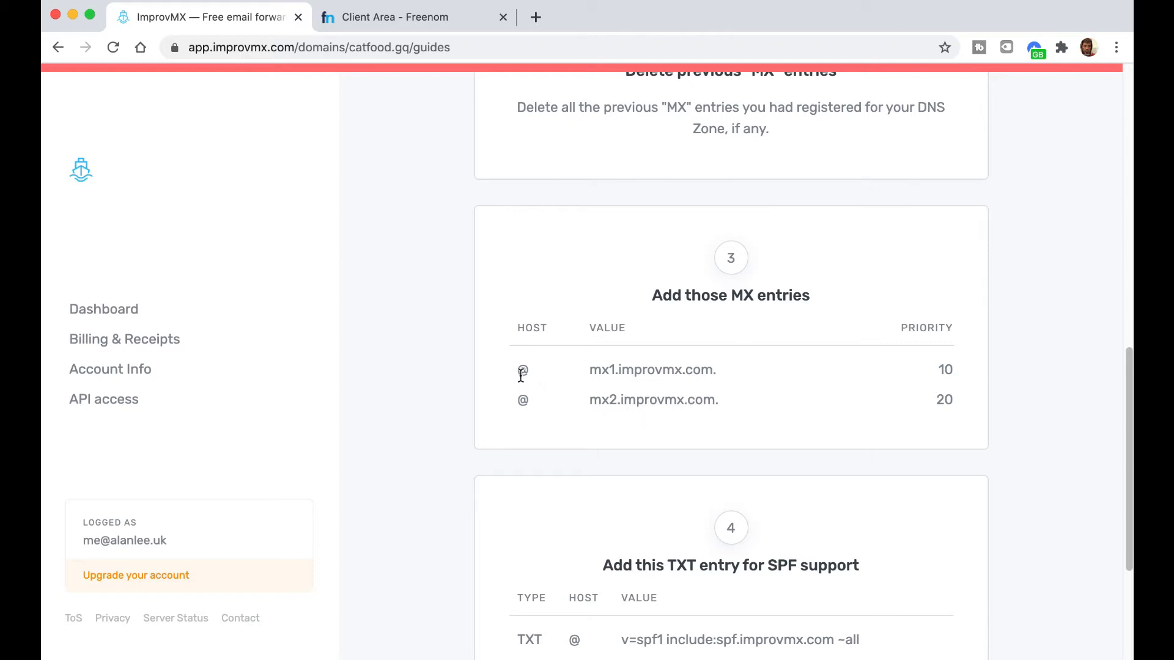
{"action": "mouse_move", "coordinate": [702, 375]}
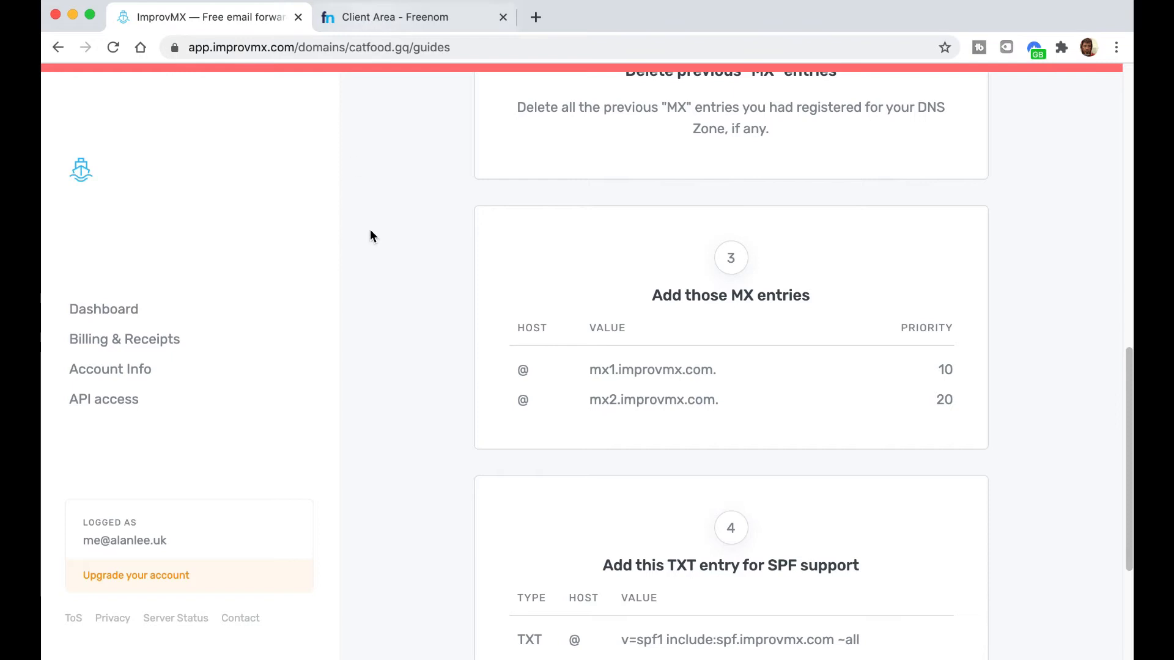
{"action": "left_click", "coordinate": [387, 19]}
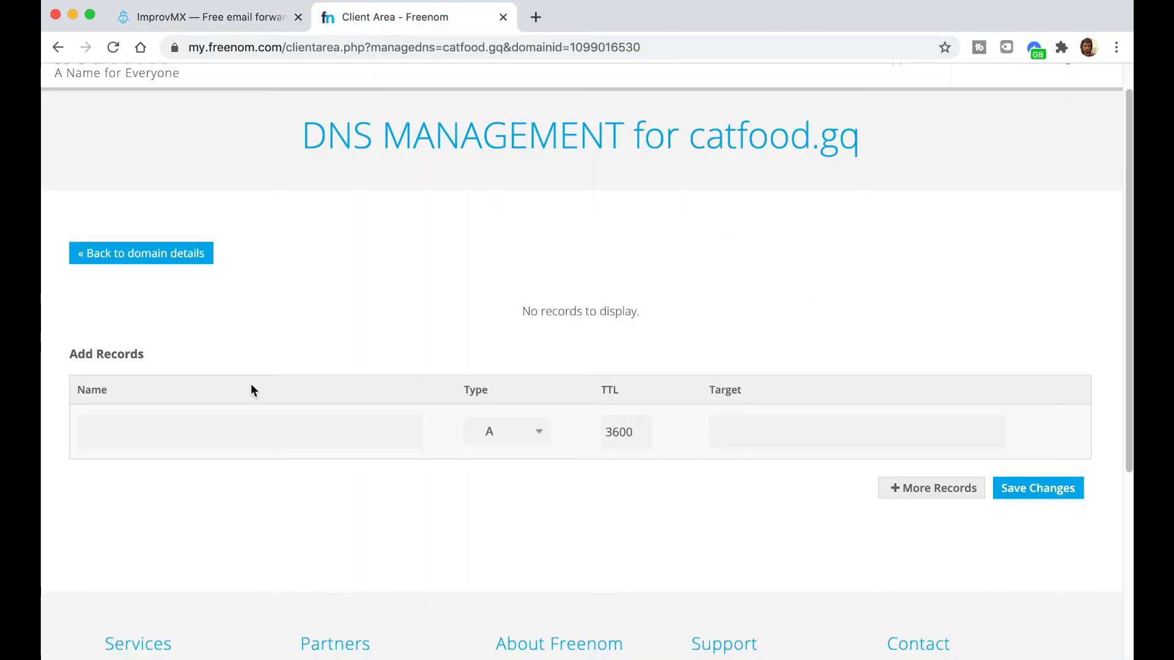
- Start a new MX record named @ with priority 10
{"action": "left_click", "coordinate": [201, 435]}
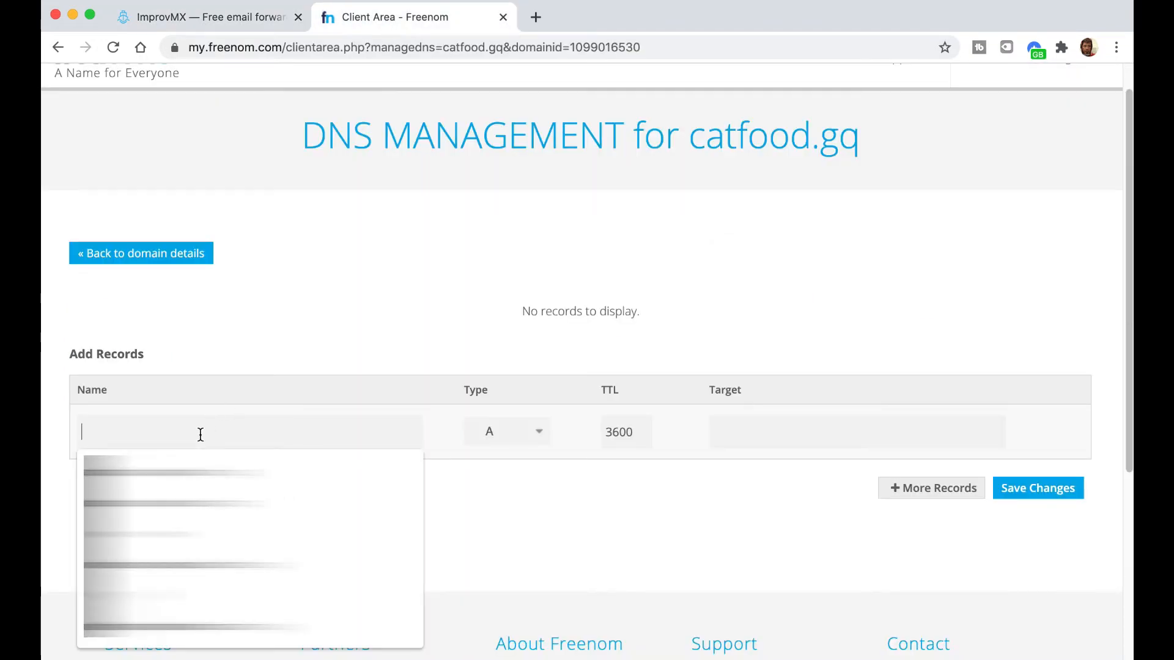
{"action": "type", "text": "@"}
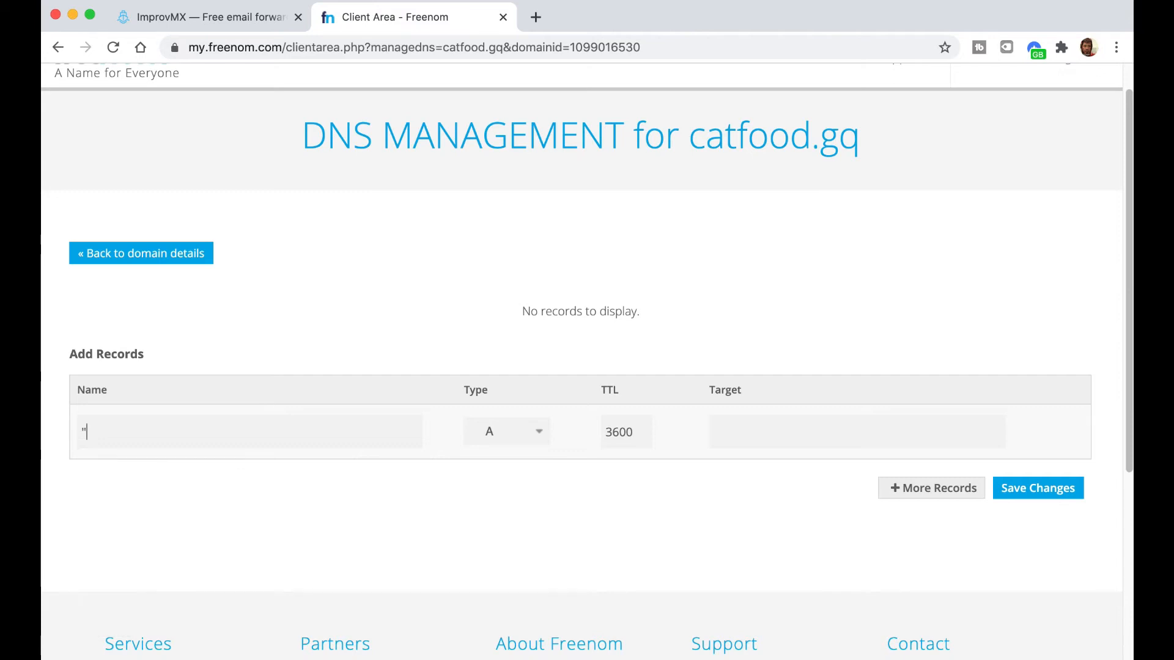
{"action": "left_click", "coordinate": [528, 440]}
{"action": "left_click", "coordinate": [508, 491]}
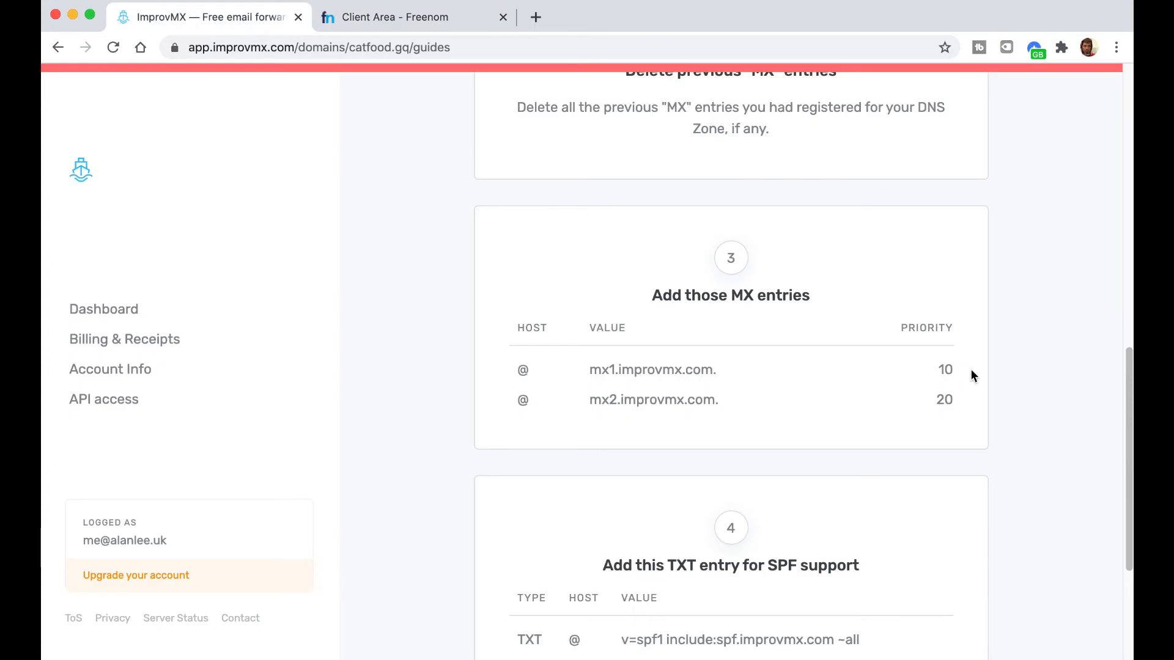
{"action": "left_click", "coordinate": [391, 21]}
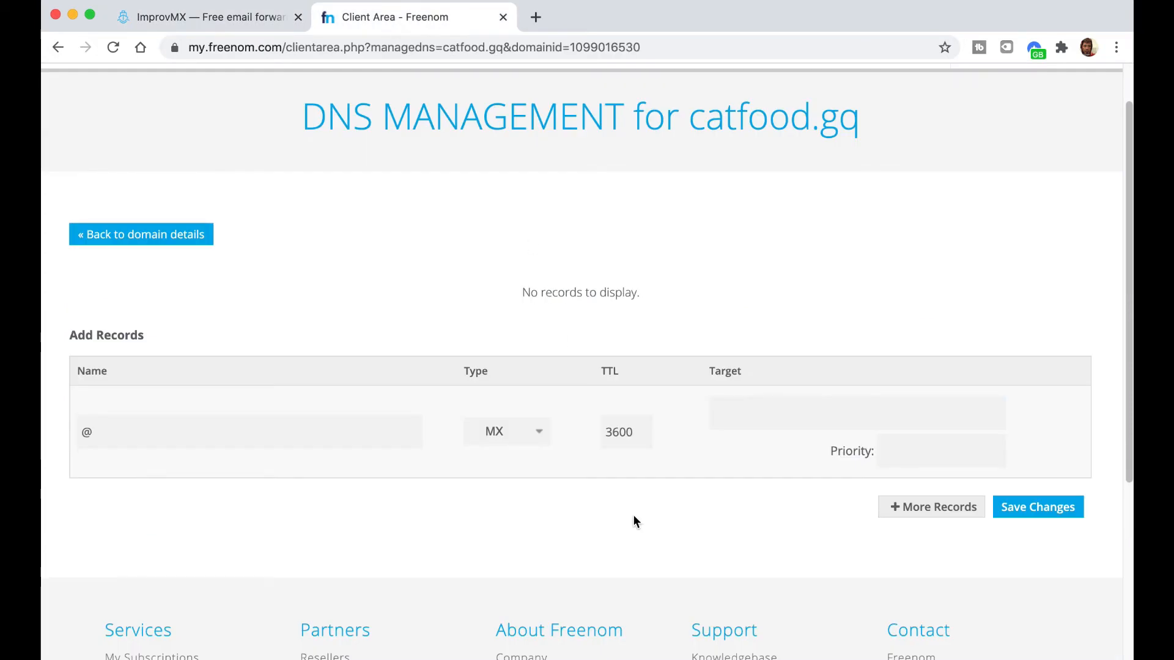
{"action": "left_click", "coordinate": [926, 455]}
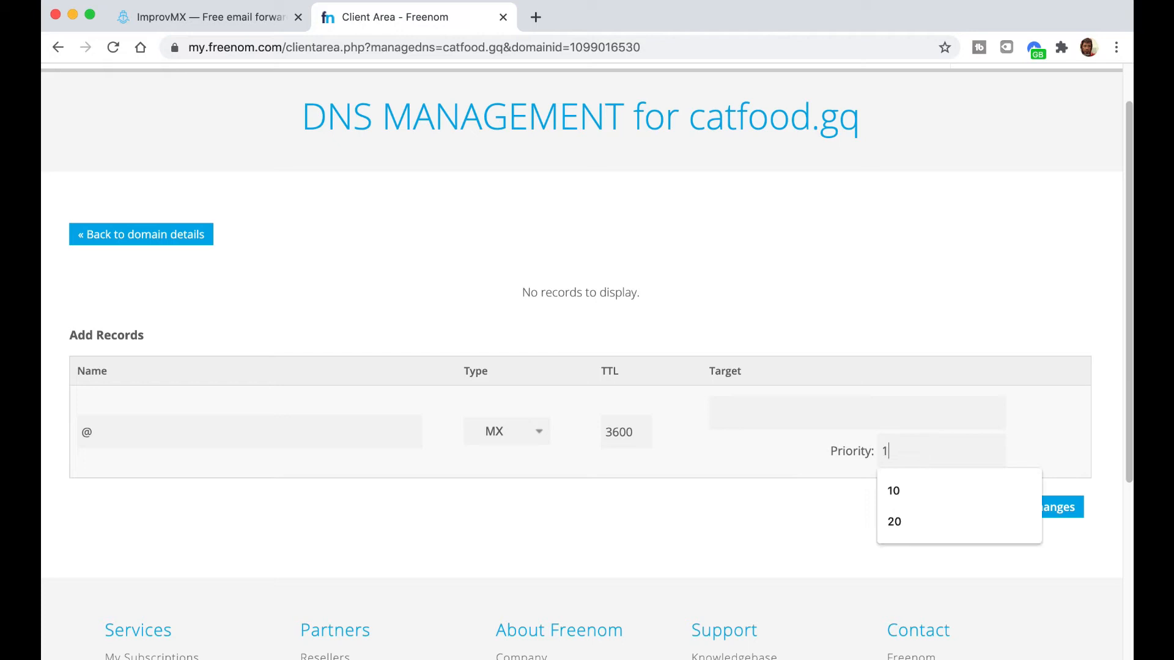
{"action": "left_click", "coordinate": [894, 490]}
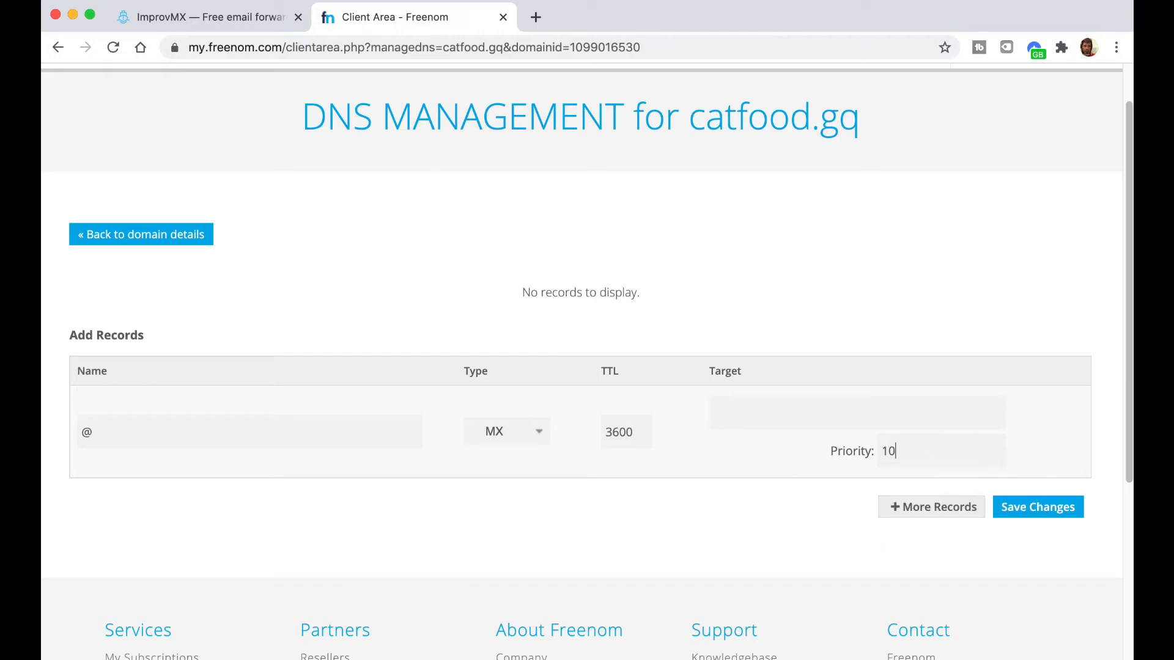
- Copy mx1.improvmx.com. from ImprovMX into the Target and try saving; Freenom rejects wildcards
{"action": "left_click", "coordinate": [208, 20]}
{"action": "left_click_drag", "start_coordinate": [717, 370], "coordinate": [590, 375]}
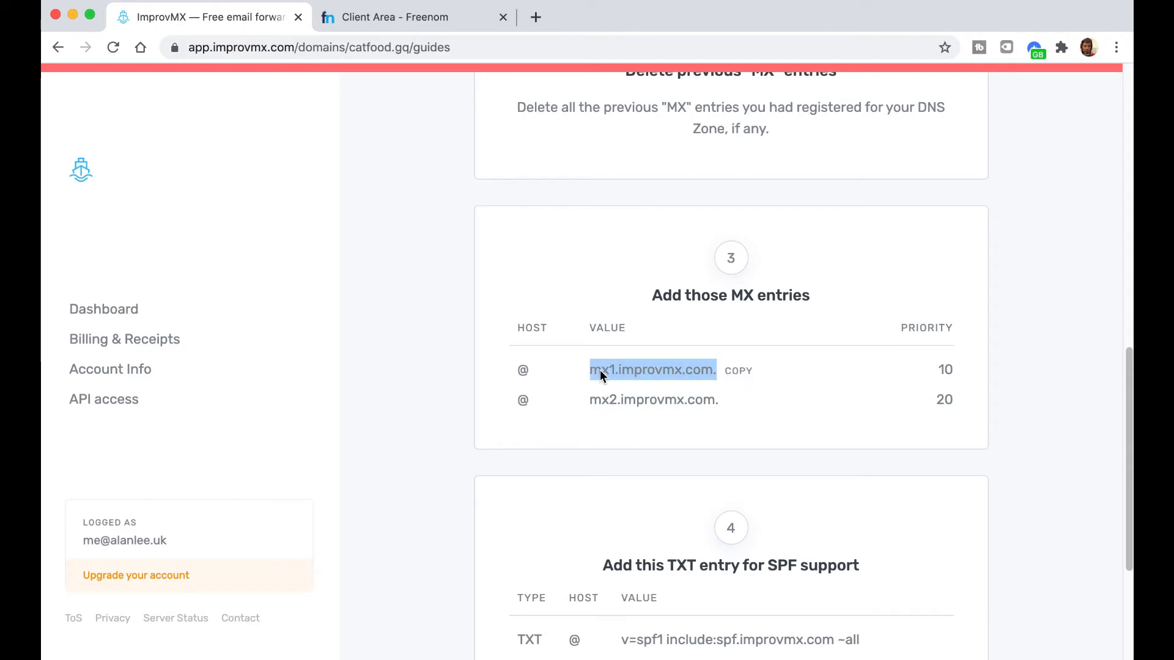
{"action": "right_click", "coordinate": [600, 374]}
{"action": "left_click", "coordinate": [628, 403]}
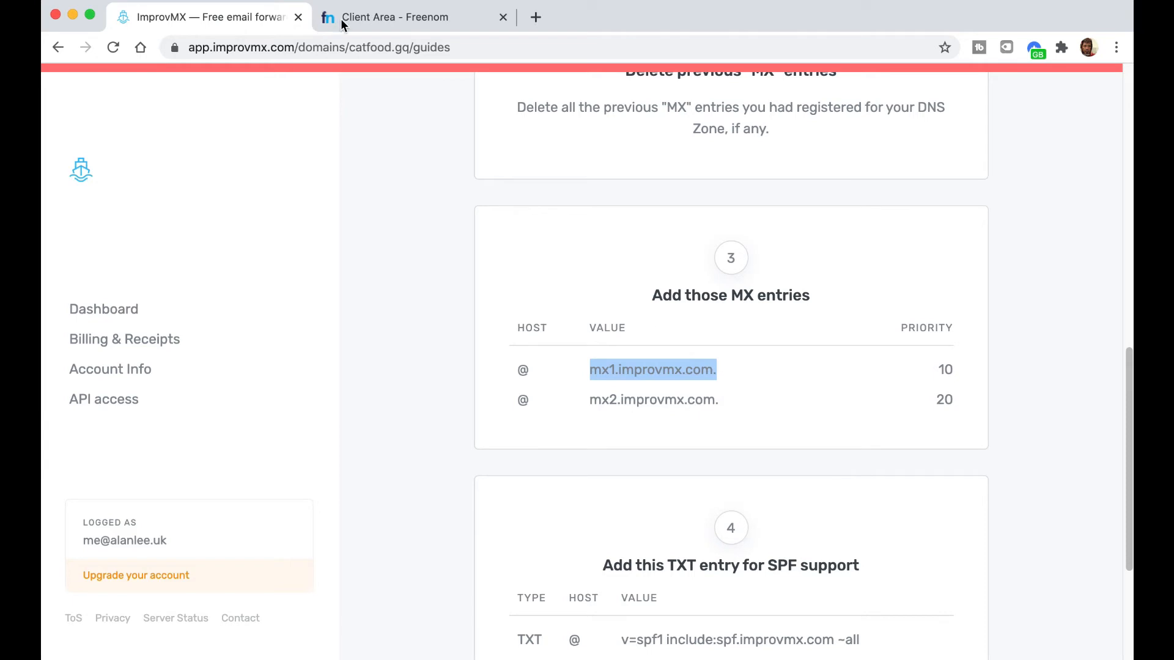
{"action": "left_click", "coordinate": [401, 18]}
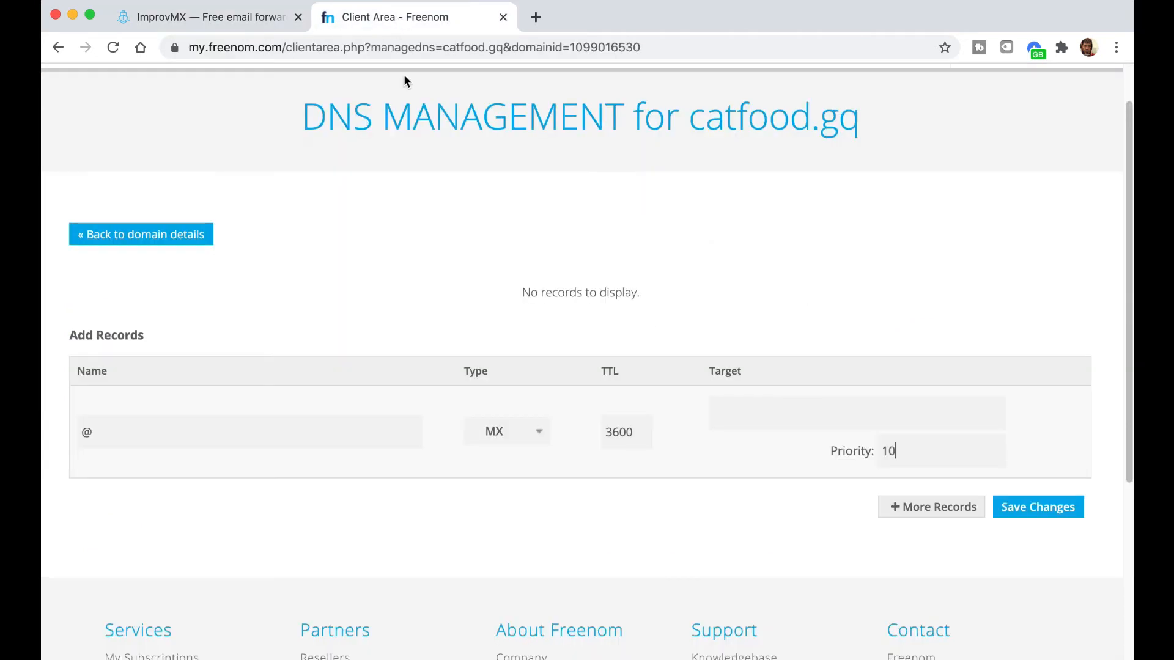
{"action": "left_click", "coordinate": [748, 417]}
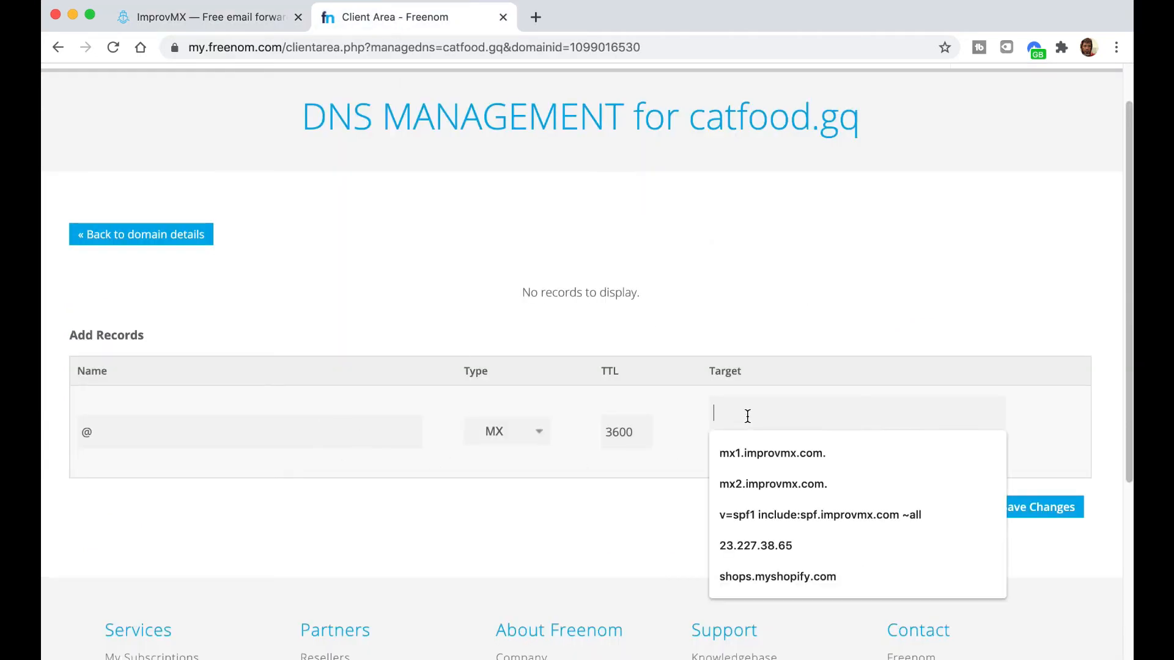
{"action": "right_click", "coordinate": [750, 413]}
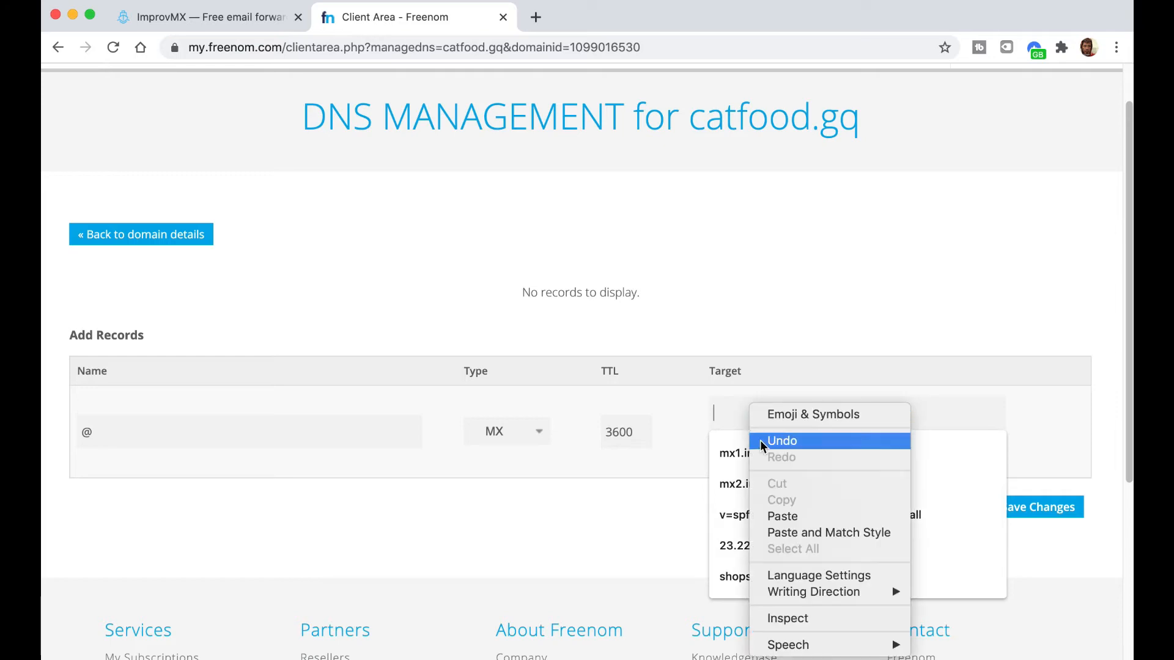
{"action": "left_click", "coordinate": [782, 515]}
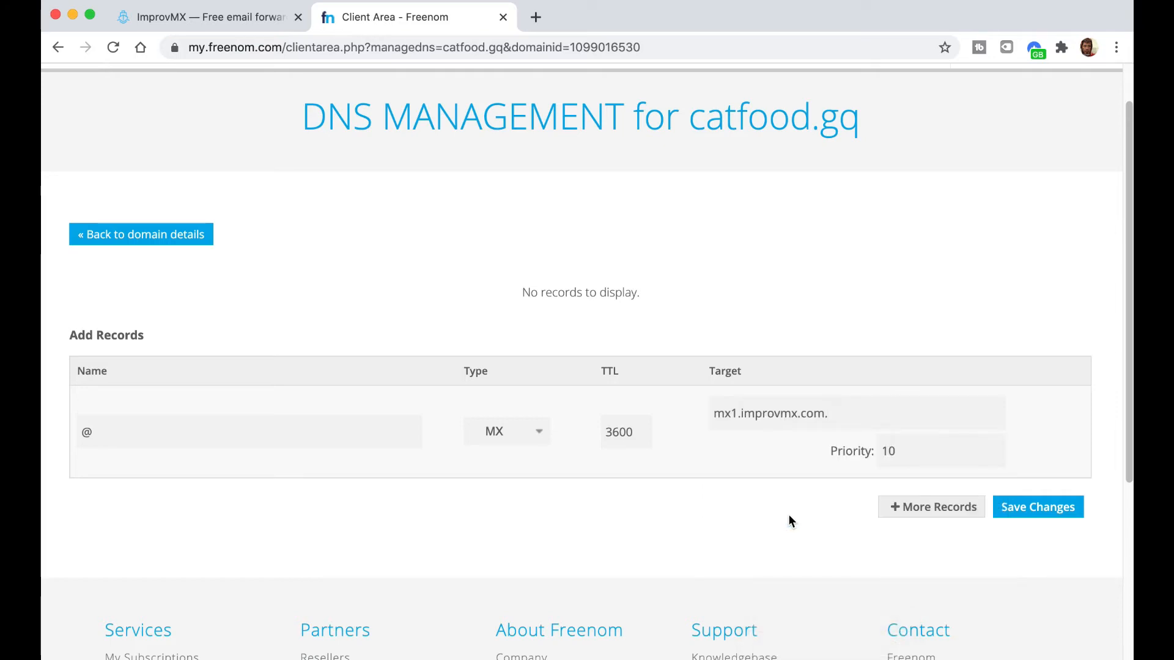
{"action": "left_click", "coordinate": [1012, 513]}
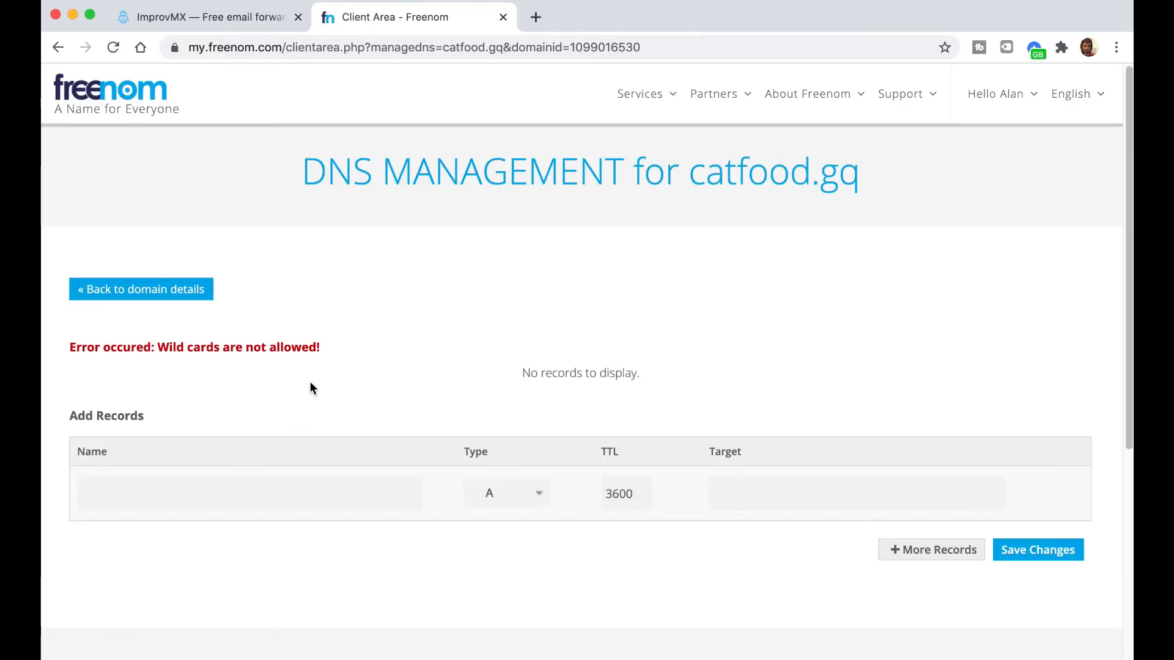
- Save an MX record named catfood.gq, priority 10, targeting mx1.improvmx.com
{"action": "left_click", "coordinate": [152, 495]}
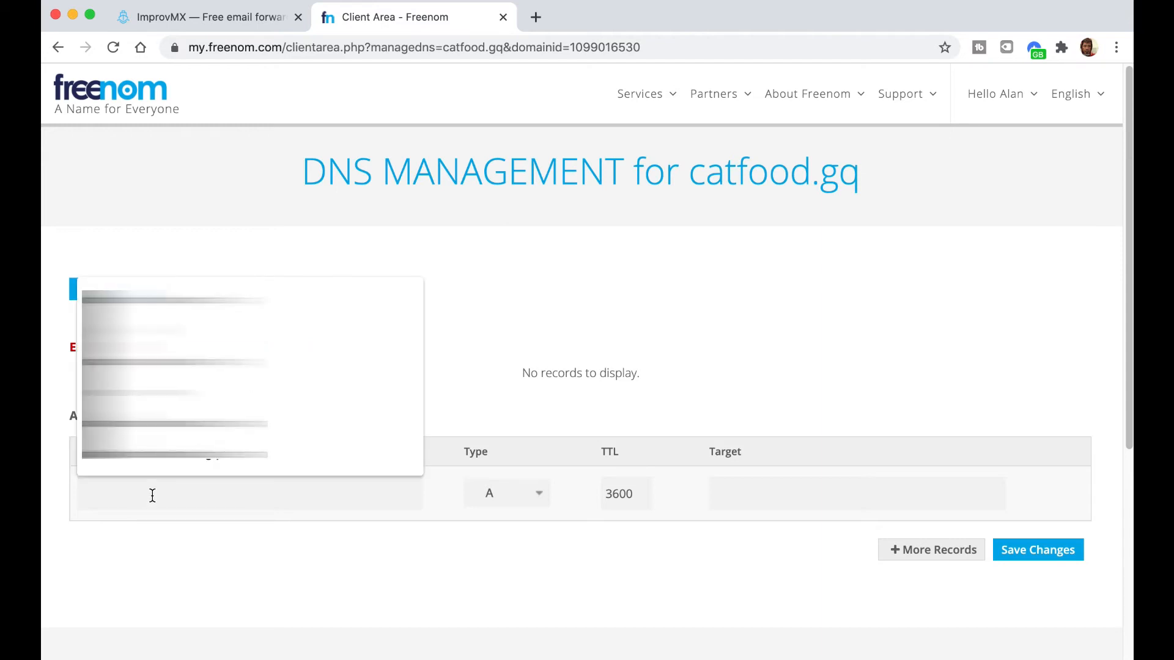
{"action": "type", "text": "cat"}
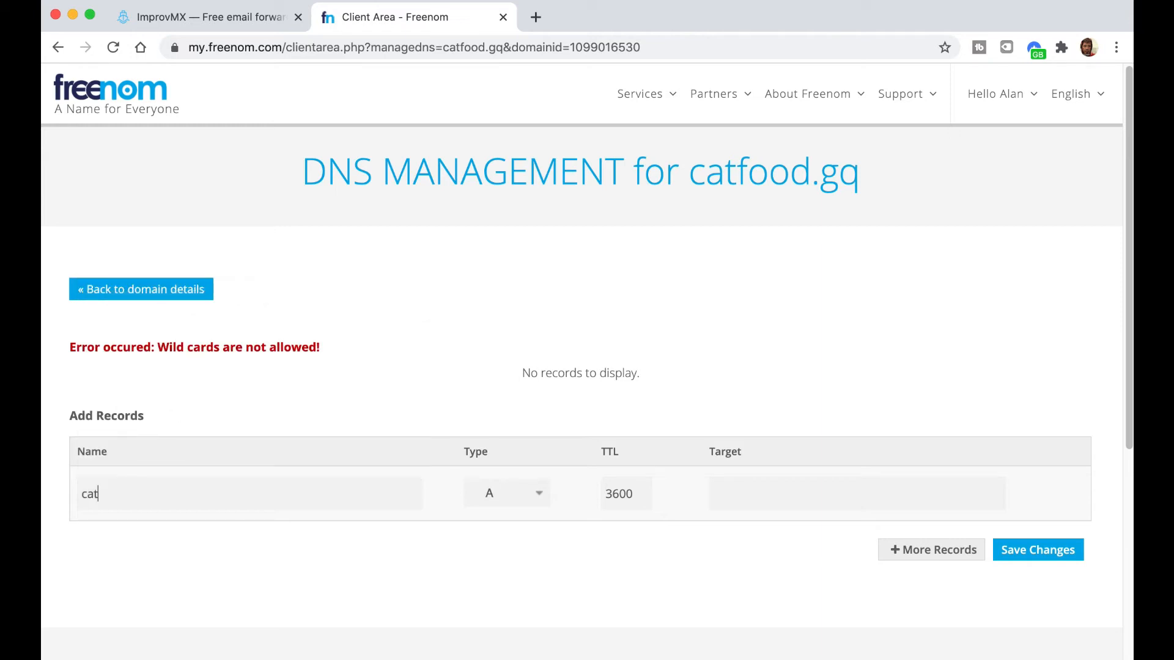
{"action": "type", "text": "food.gq"}
{"action": "left_click", "coordinate": [500, 493]}
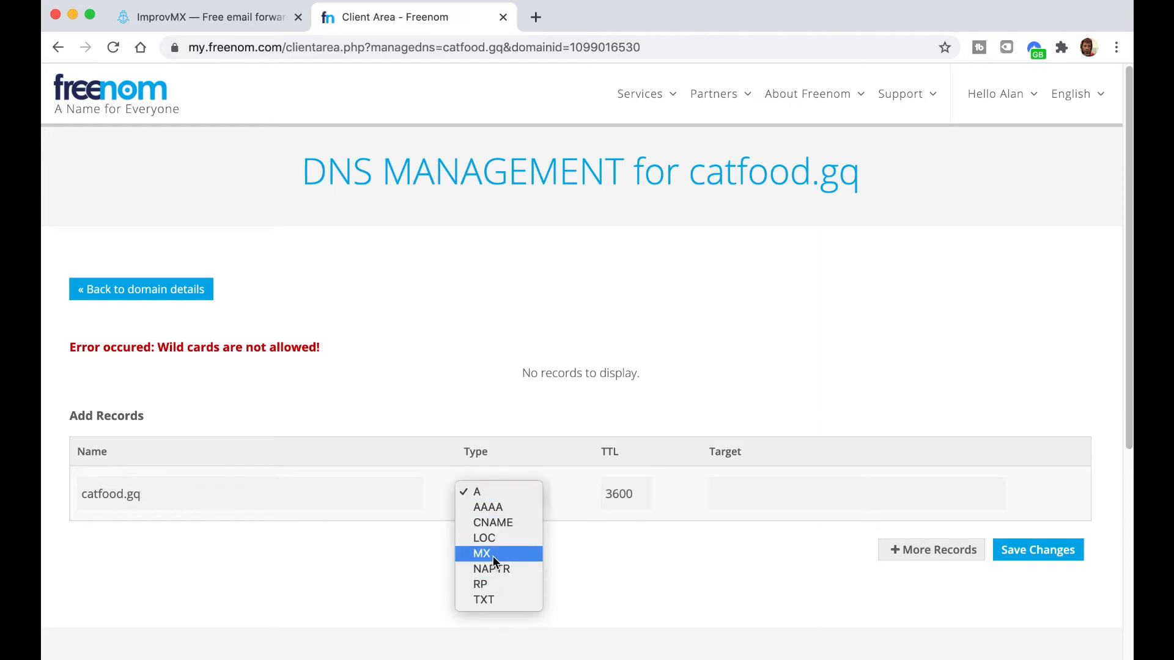
{"action": "left_click", "coordinate": [493, 558]}
{"action": "left_click", "coordinate": [891, 532]}
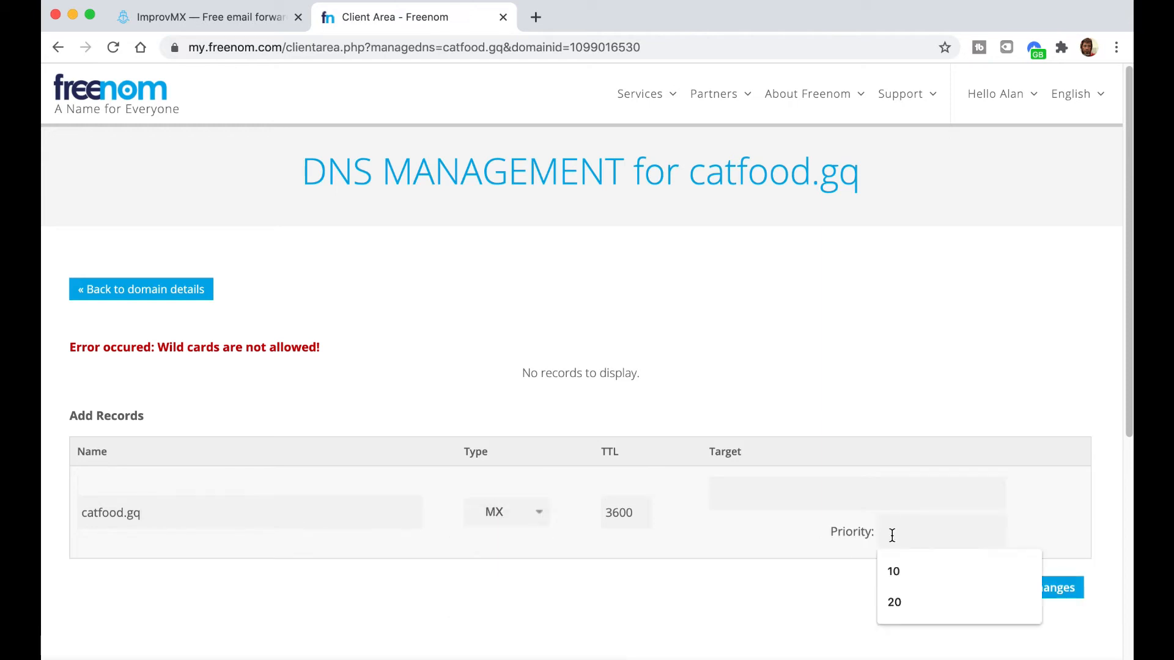
{"action": "left_click", "coordinate": [893, 567]}
{"action": "left_click", "coordinate": [783, 496]}
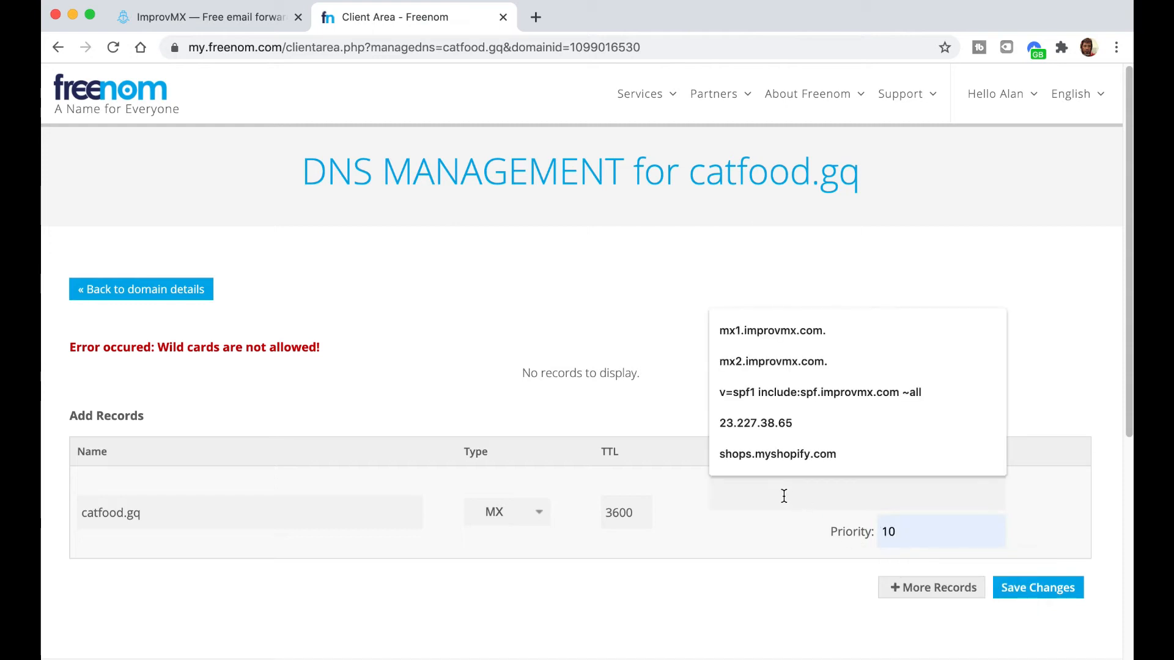
{"action": "left_click", "coordinate": [744, 332]}
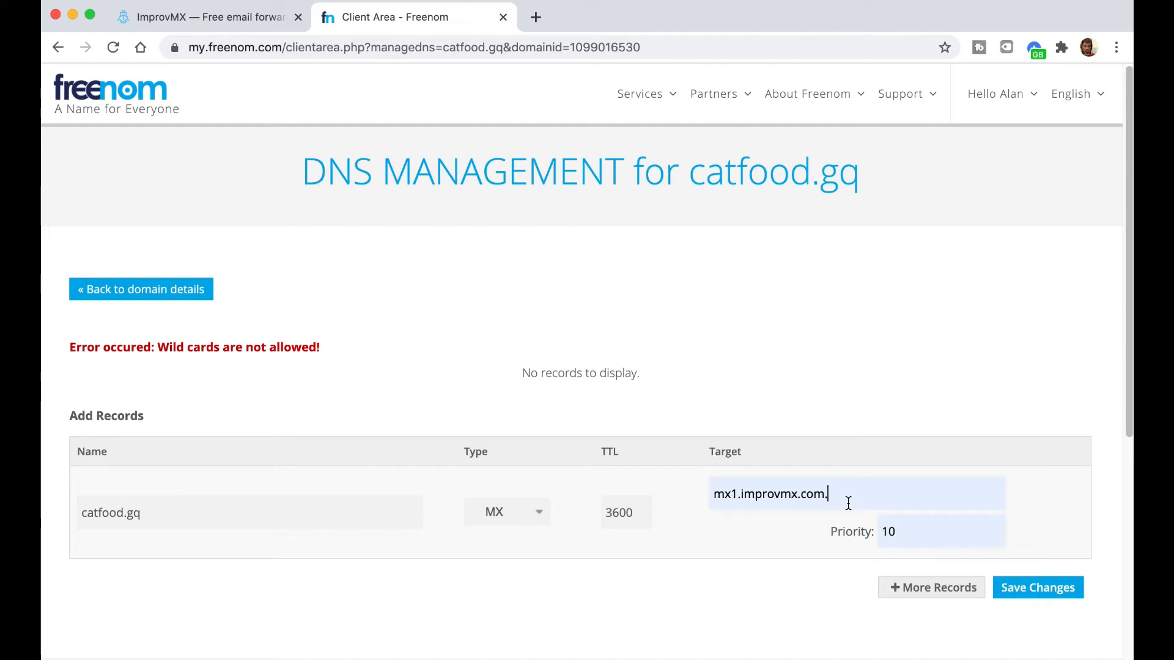
{"action": "left_click", "coordinate": [1010, 589]}
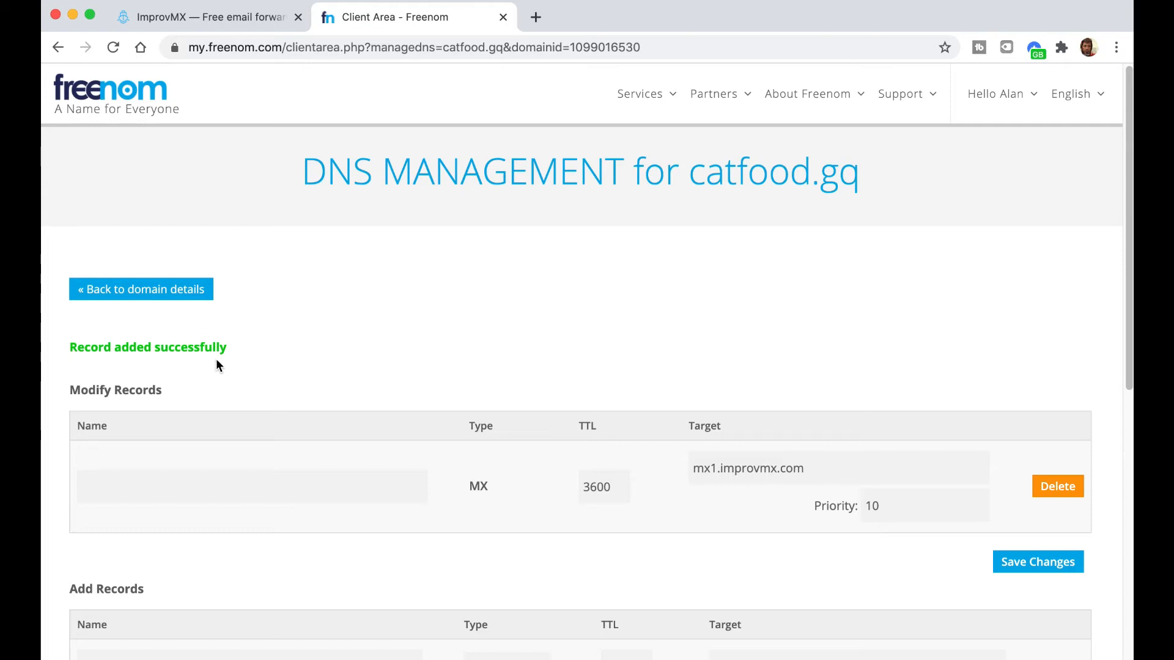
{"action": "left_click", "coordinate": [195, 18]}
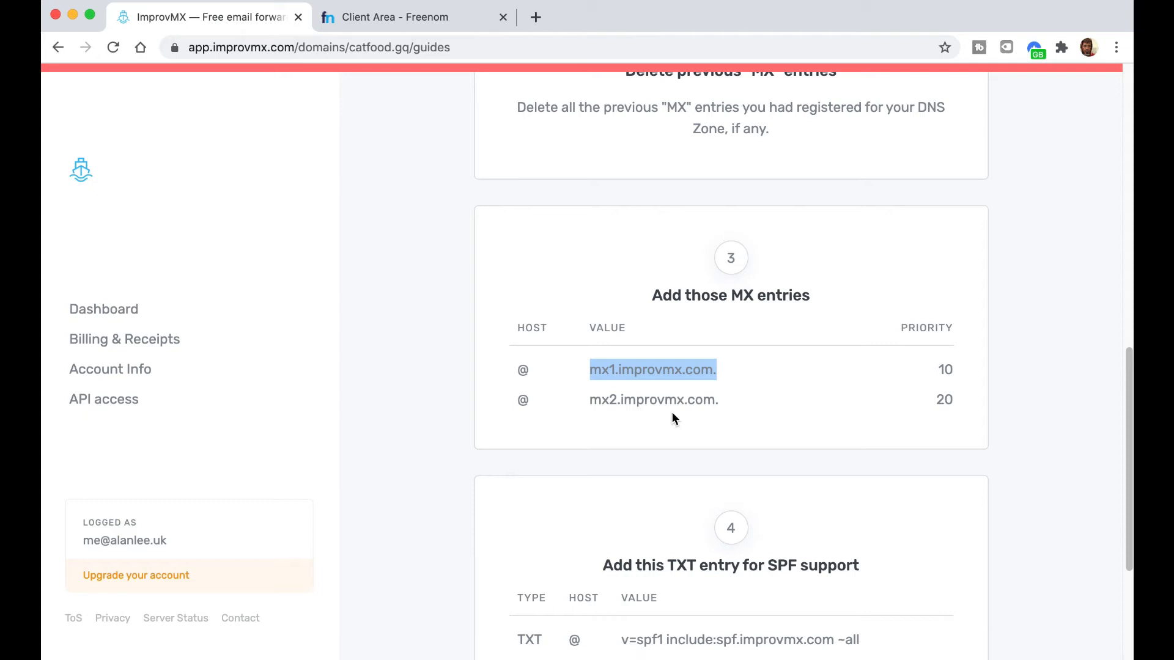
- Copy mx2.improvmx.com. from ImprovMX and enter catfood.gq as a new record's name
{"action": "left_click", "coordinate": [740, 404]}
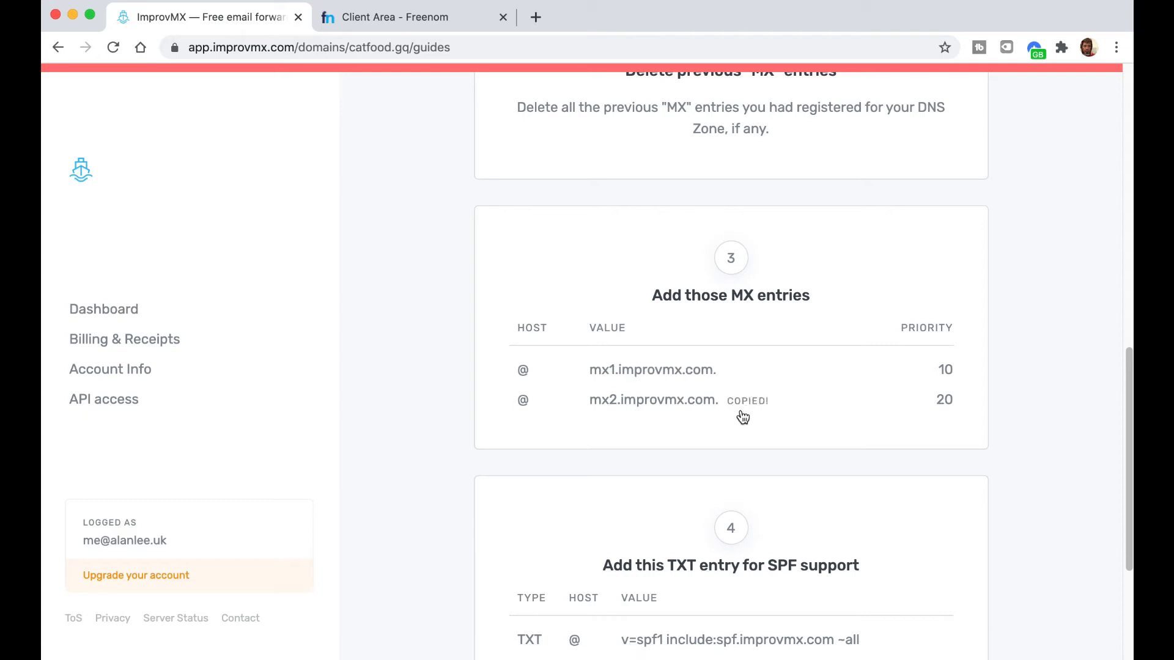
{"action": "left_click", "coordinate": [379, 21]}
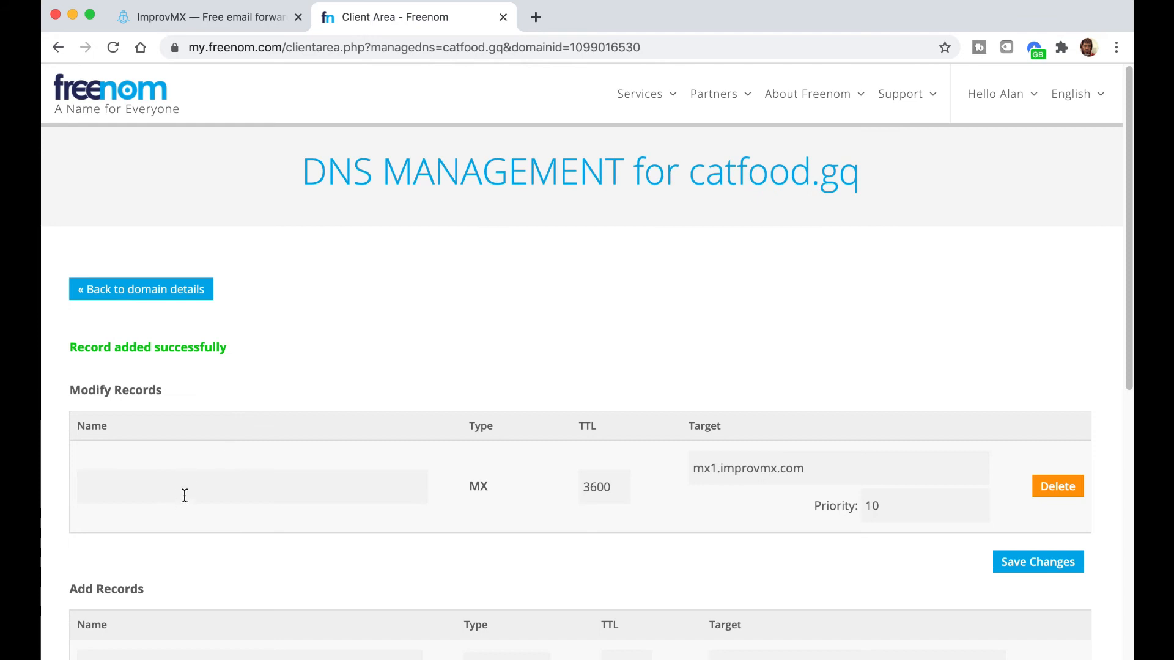
{"action": "left_click", "coordinate": [185, 494]}
{"action": "scroll", "coordinate": [192, 495], "scroll_direction": "down", "scroll_amount": 1}
{"action": "scroll", "coordinate": [193, 488], "scroll_direction": "down", "scroll_amount": 3}
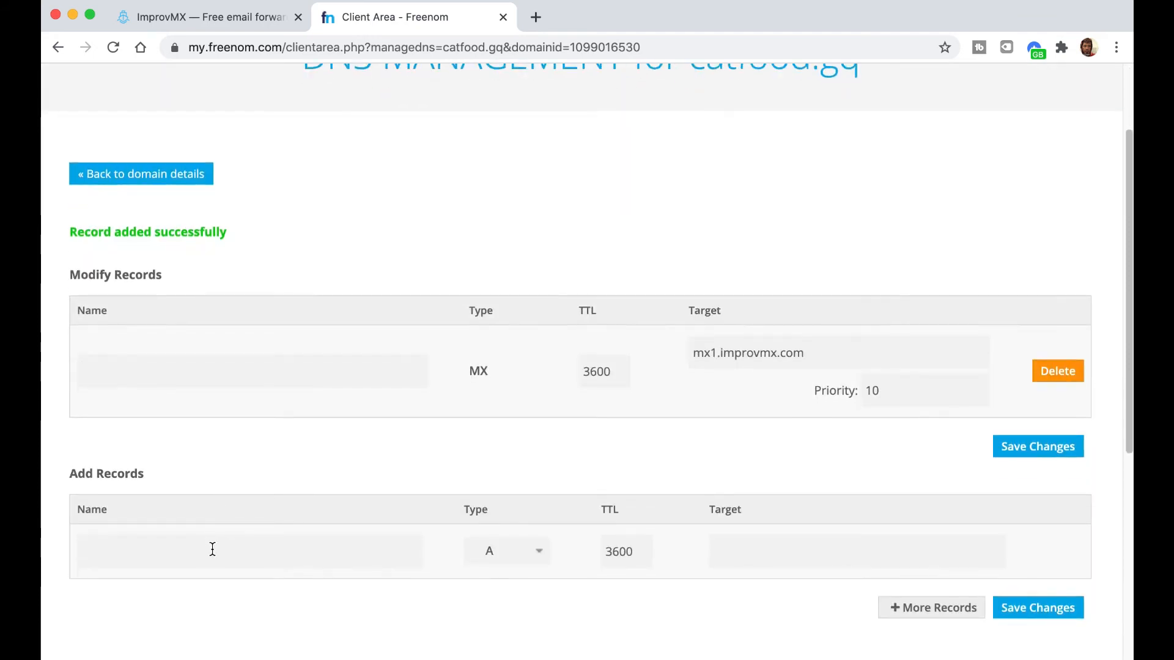
{"action": "double_click", "coordinate": [217, 555]}
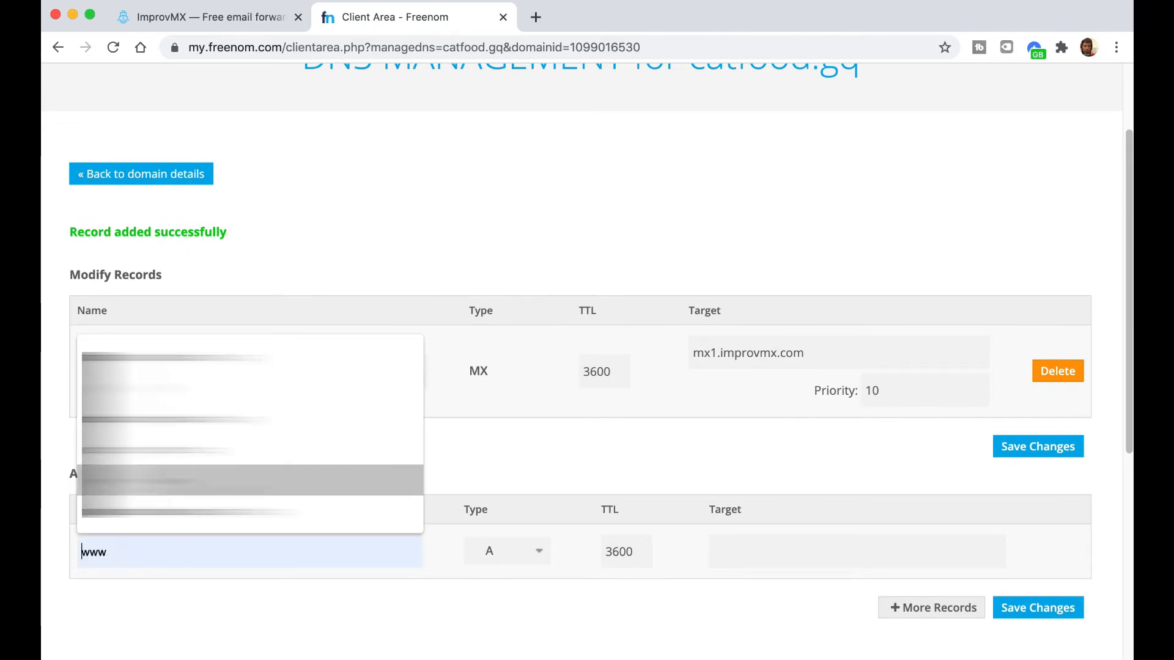
{"action": "left_click", "coordinate": [206, 453]}
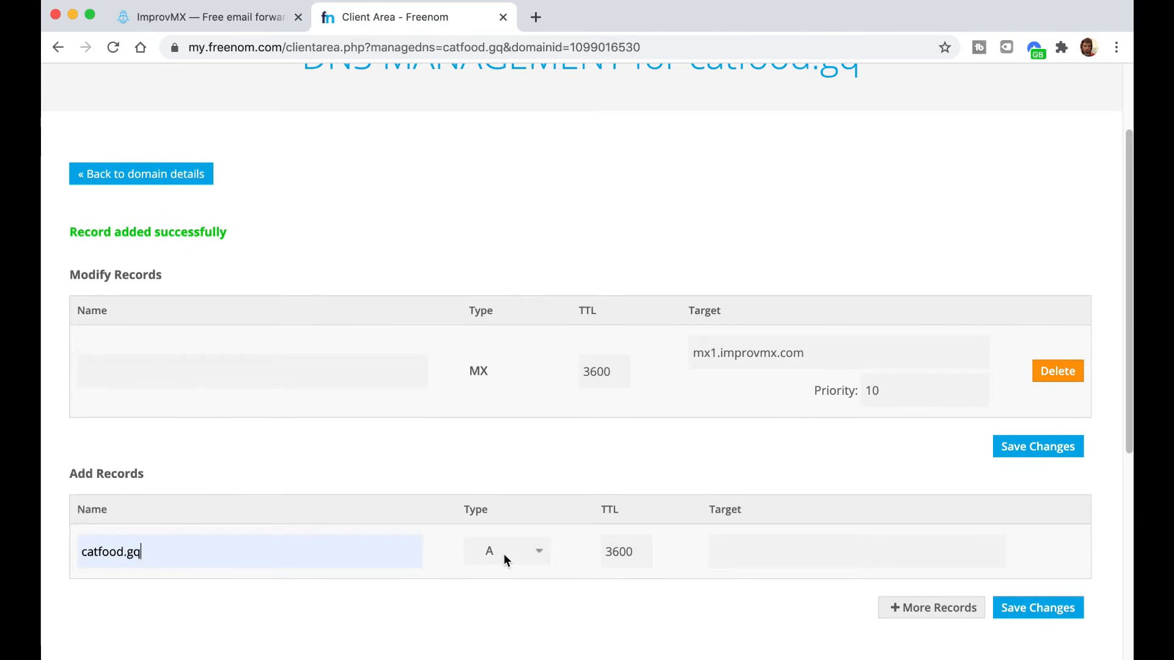
- Make it an MX record targeting mx2.improvmx.com. with priority 20 and save it
{"action": "left_click", "coordinate": [503, 554]}
{"action": "left_click", "coordinate": [505, 610]}
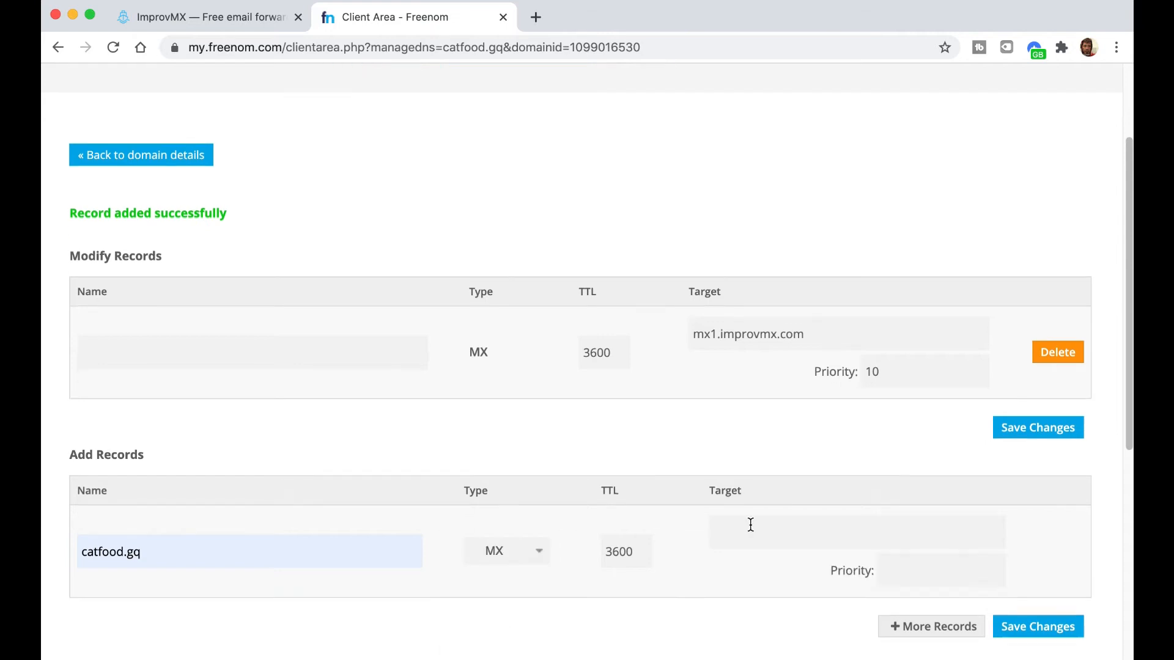
{"action": "left_click", "coordinate": [751, 525]}
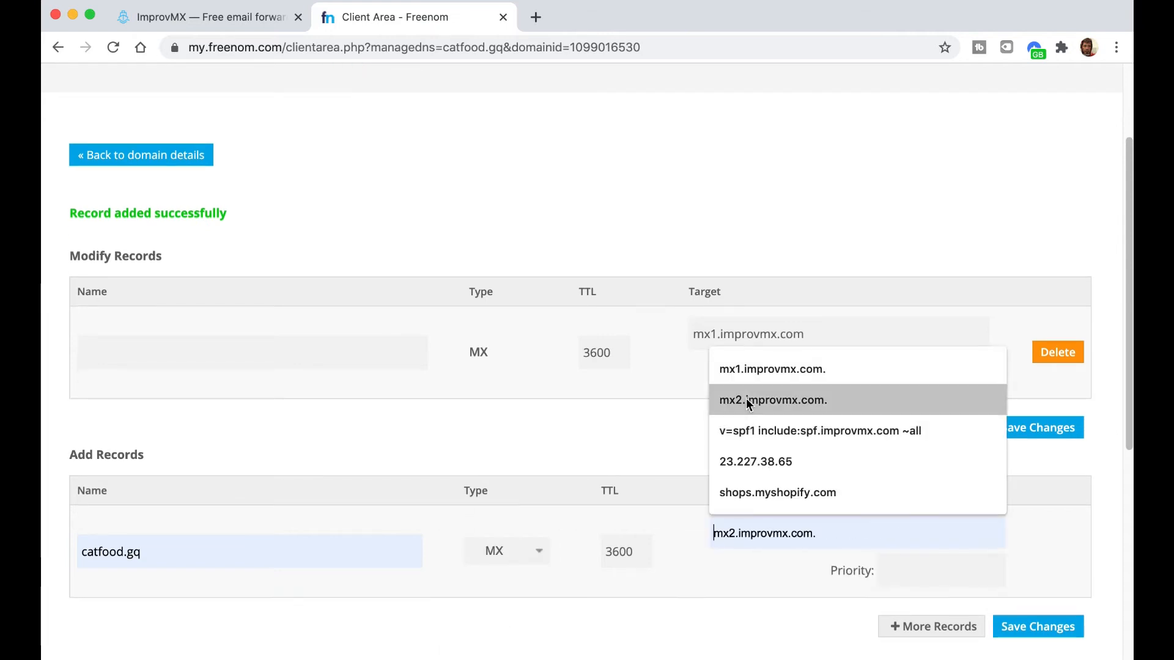
{"action": "left_click", "coordinate": [746, 398]}
{"action": "left_click", "coordinate": [911, 567]}
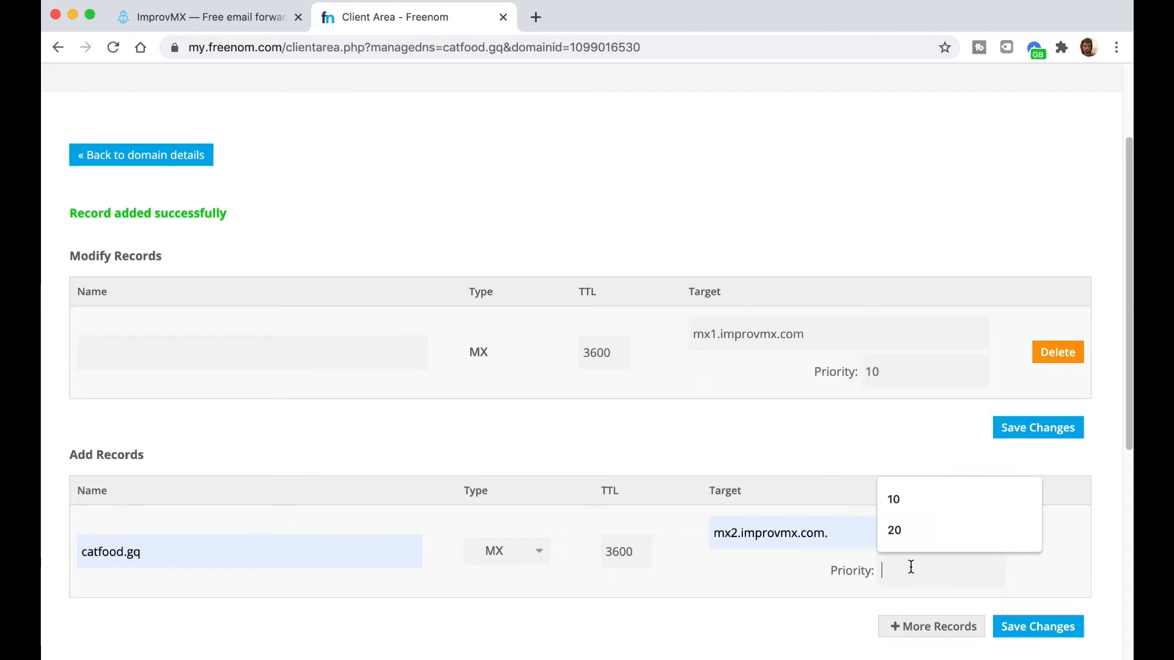
{"action": "type", "text": "20"}
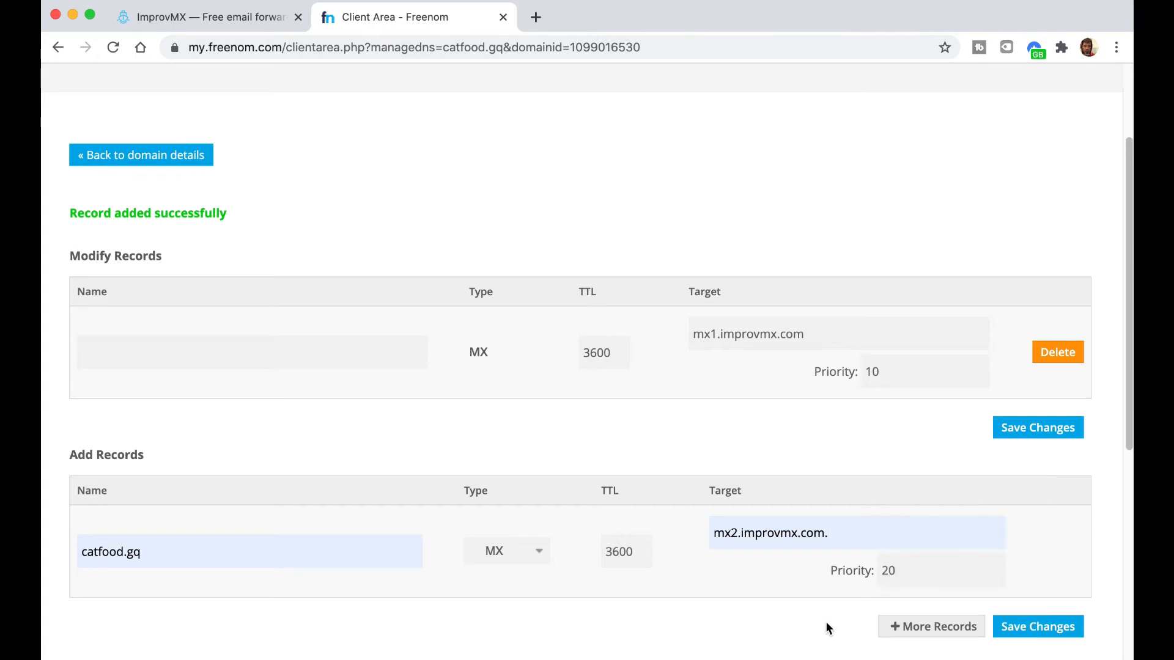
{"action": "scroll", "coordinate": [1006, 569], "scroll_direction": "down", "scroll_amount": 1}
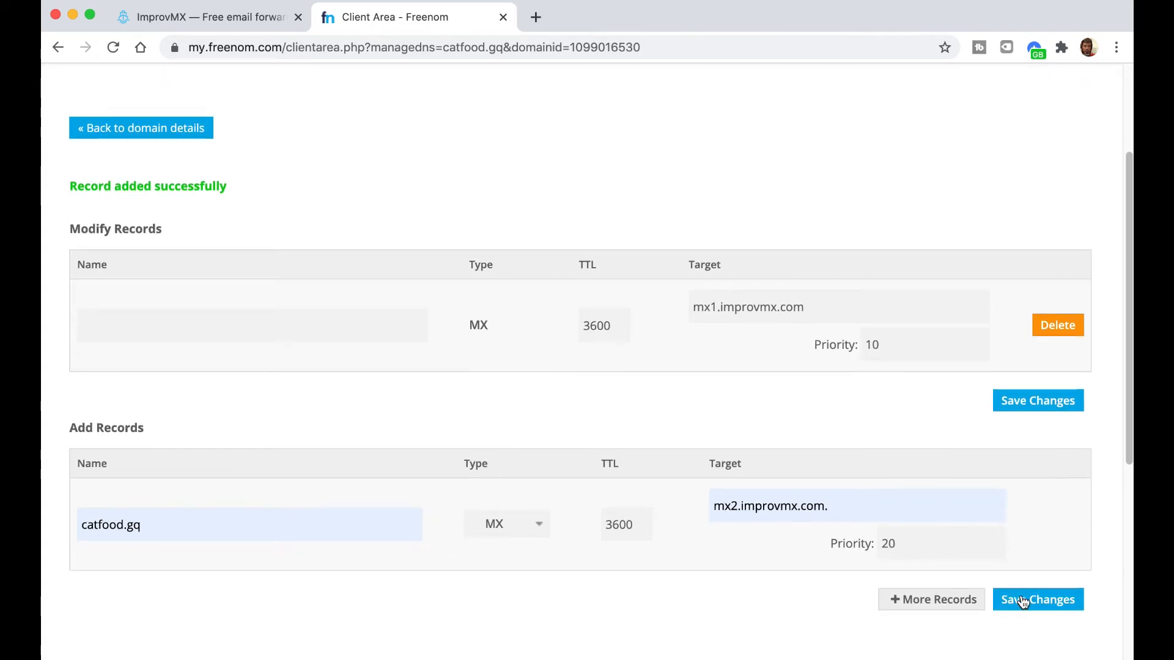
{"action": "left_click", "coordinate": [1023, 602]}
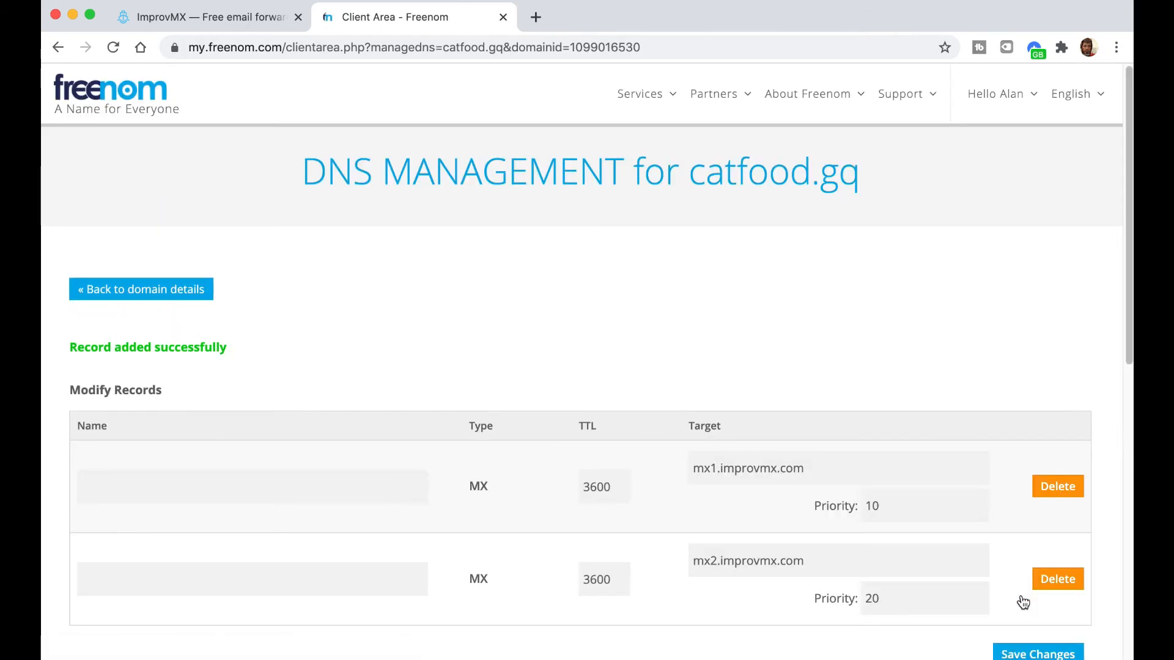
{"action": "scroll", "coordinate": [932, 560], "scroll_direction": "down", "scroll_amount": 5}
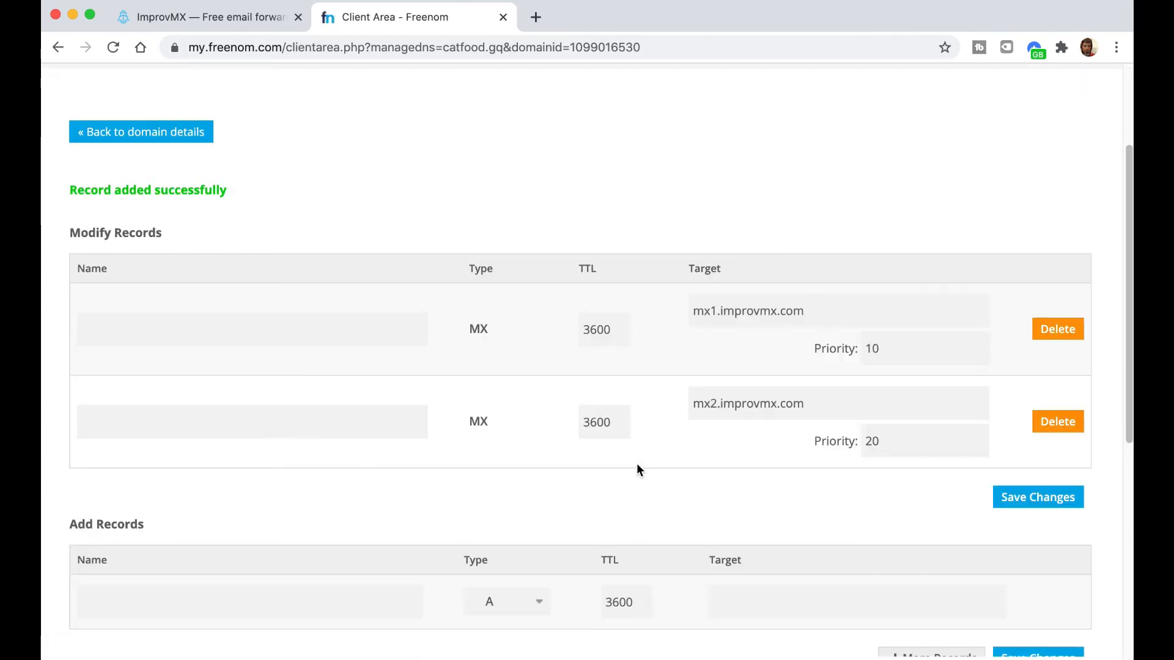
- Copy the SPF value v=spf1 include:spf.improvmx.com ~all from ImprovMX's TXT entry, then go back to Freenom
{"action": "left_click", "coordinate": [191, 26]}
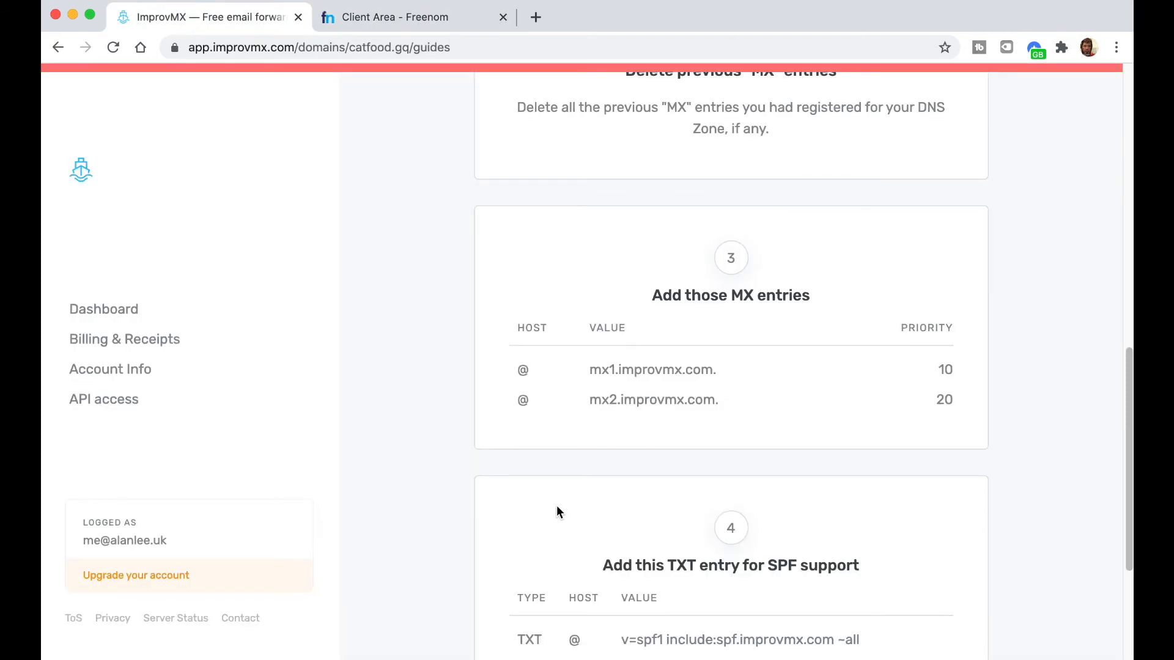
{"action": "scroll", "coordinate": [557, 506], "scroll_direction": "down", "scroll_amount": 3}
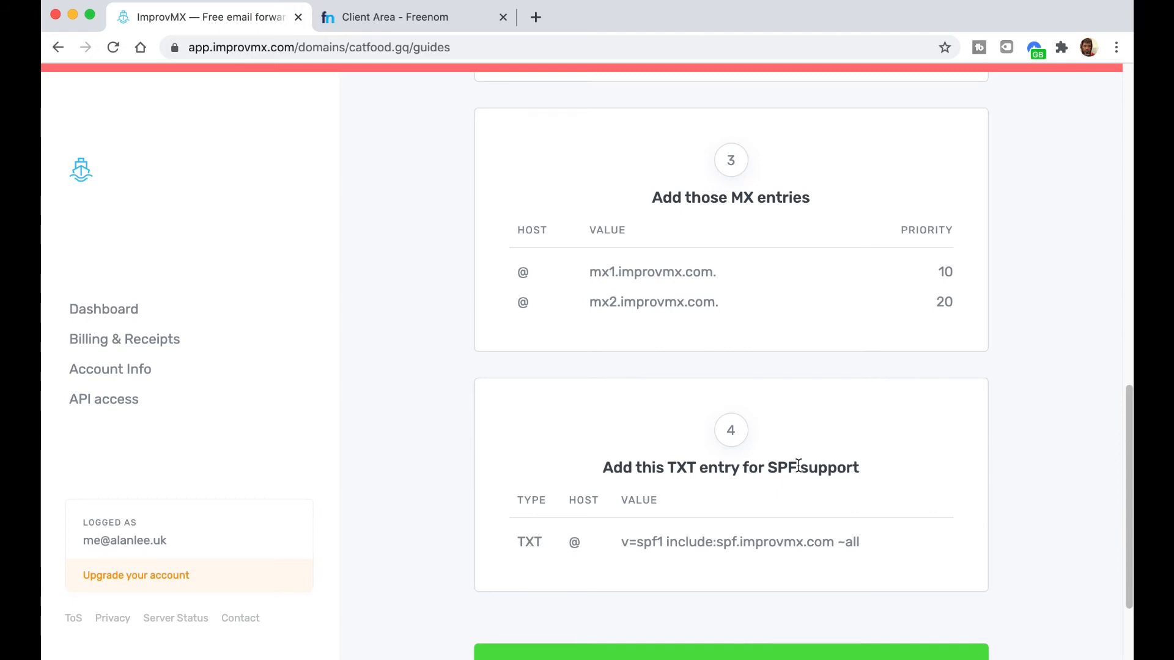
{"action": "mouse_move", "coordinate": [865, 551]}
{"action": "mouse_move", "coordinate": [624, 549]}
{"action": "left_click", "coordinate": [891, 550]}
{"action": "left_click", "coordinate": [419, 23]}
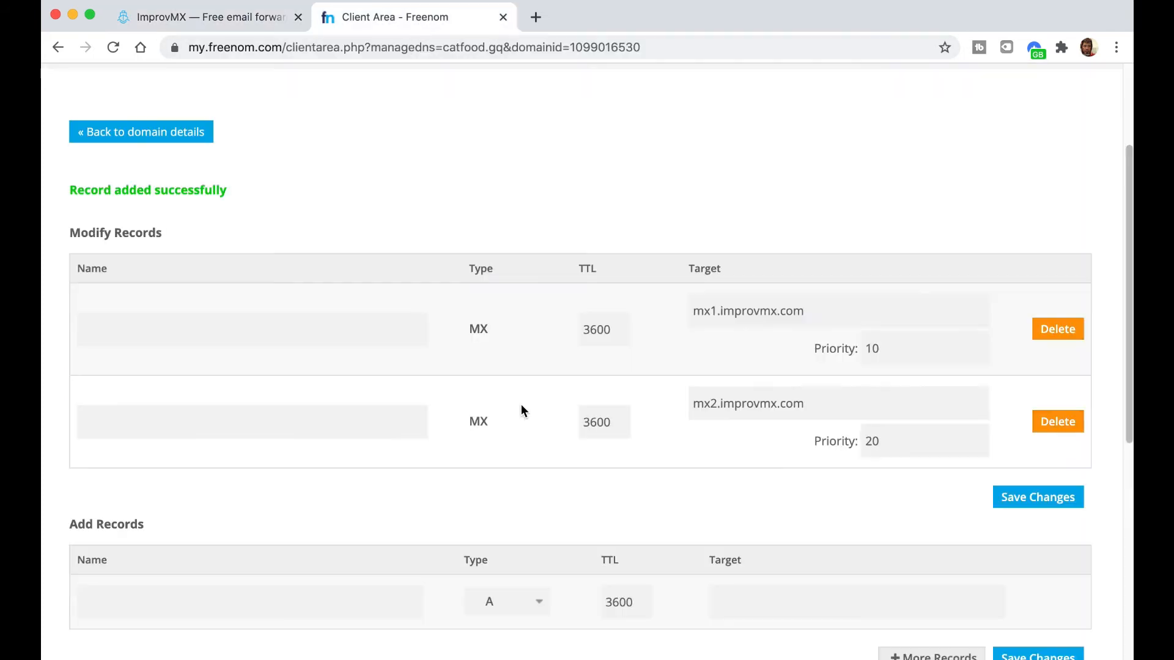
- Save a catfood.gq TXT record with the value v=spf1 include:spf.improvmx.com ~all
{"action": "scroll", "coordinate": [582, 478], "scroll_direction": "down", "scroll_amount": 2}
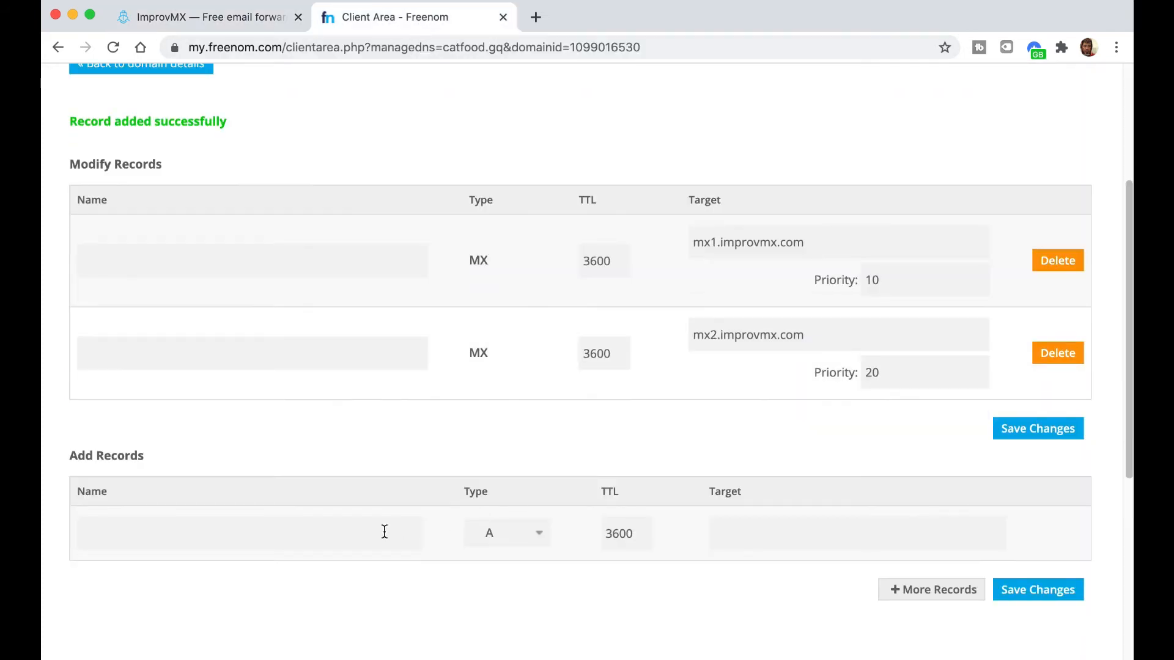
{"action": "left_click", "coordinate": [364, 534]}
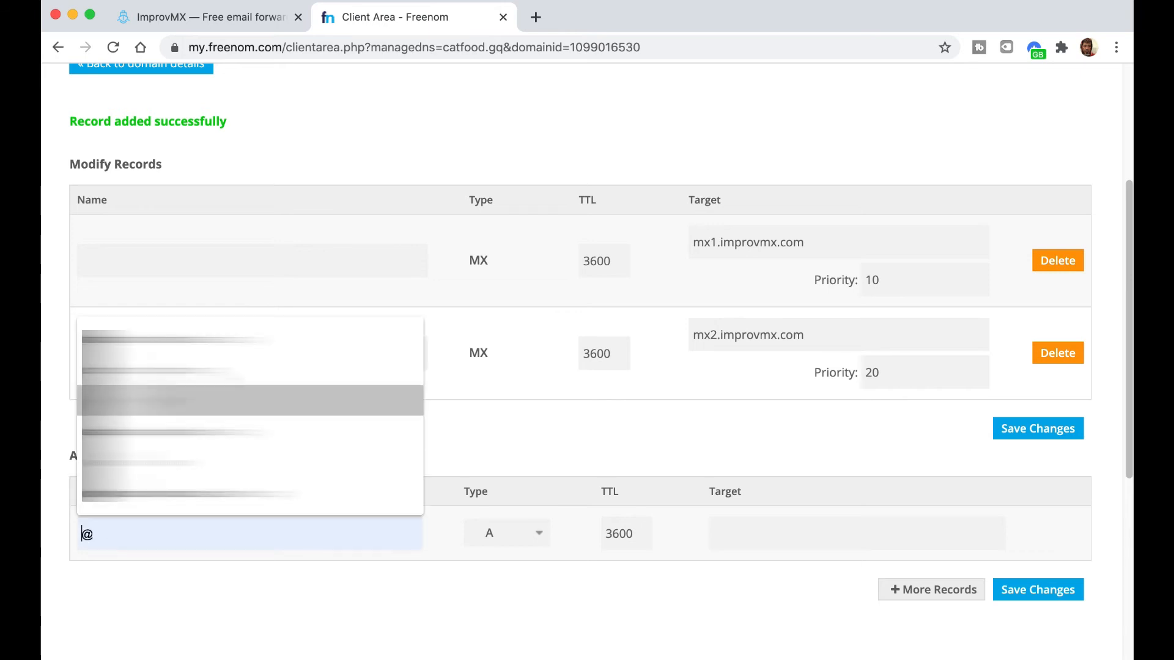
{"action": "left_click", "coordinate": [148, 374]}
{"action": "left_click", "coordinate": [533, 533]}
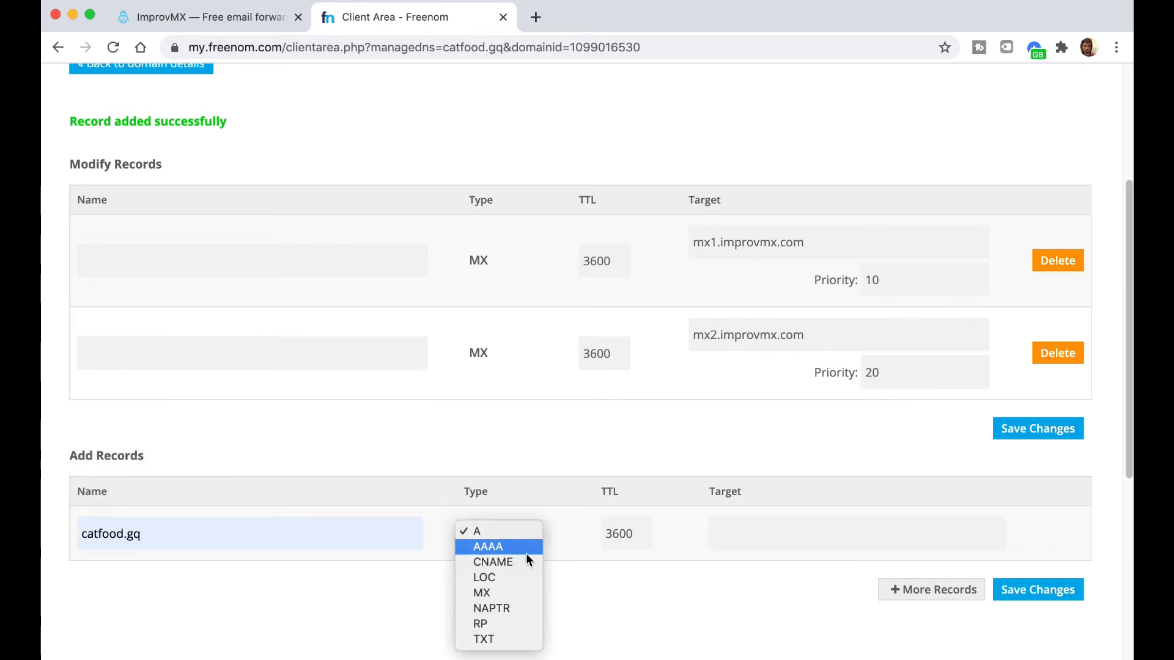
{"action": "left_click", "coordinate": [495, 639]}
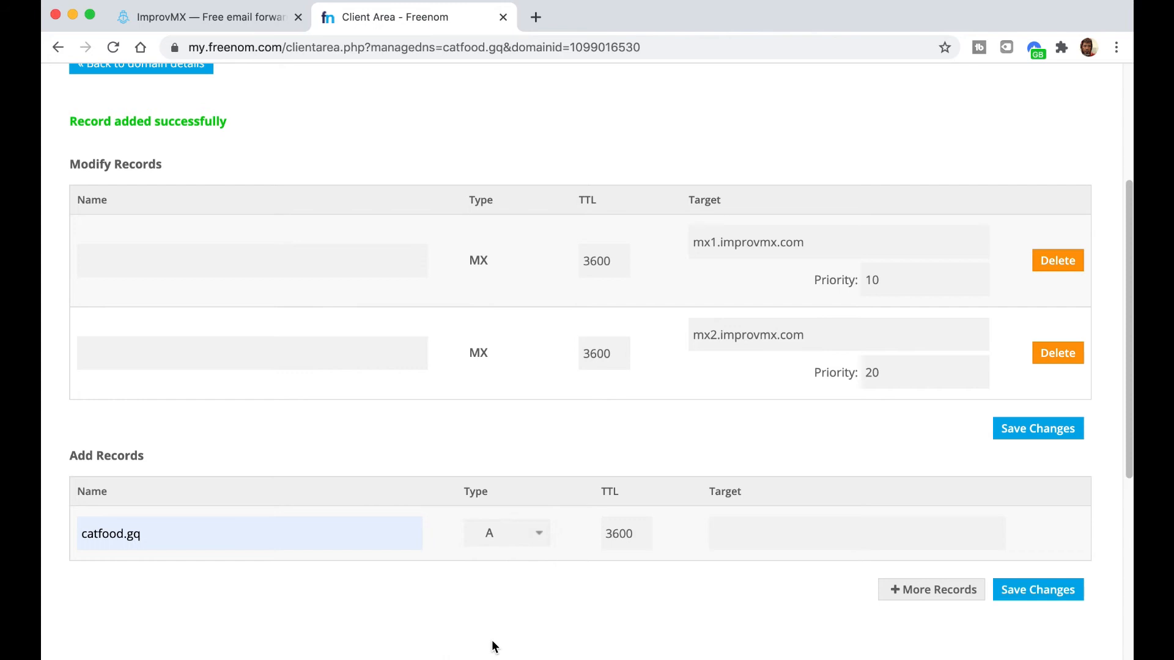
{"action": "left_click", "coordinate": [760, 535]}
{"action": "right_click", "coordinate": [760, 534]}
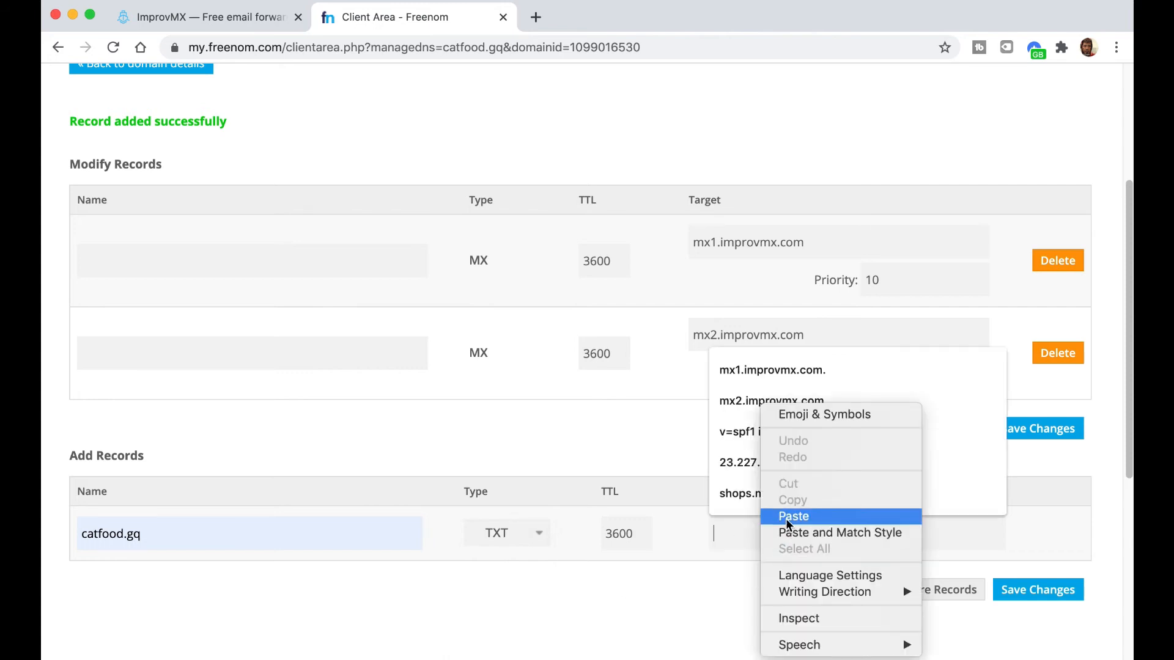
{"action": "left_click", "coordinate": [786, 518]}
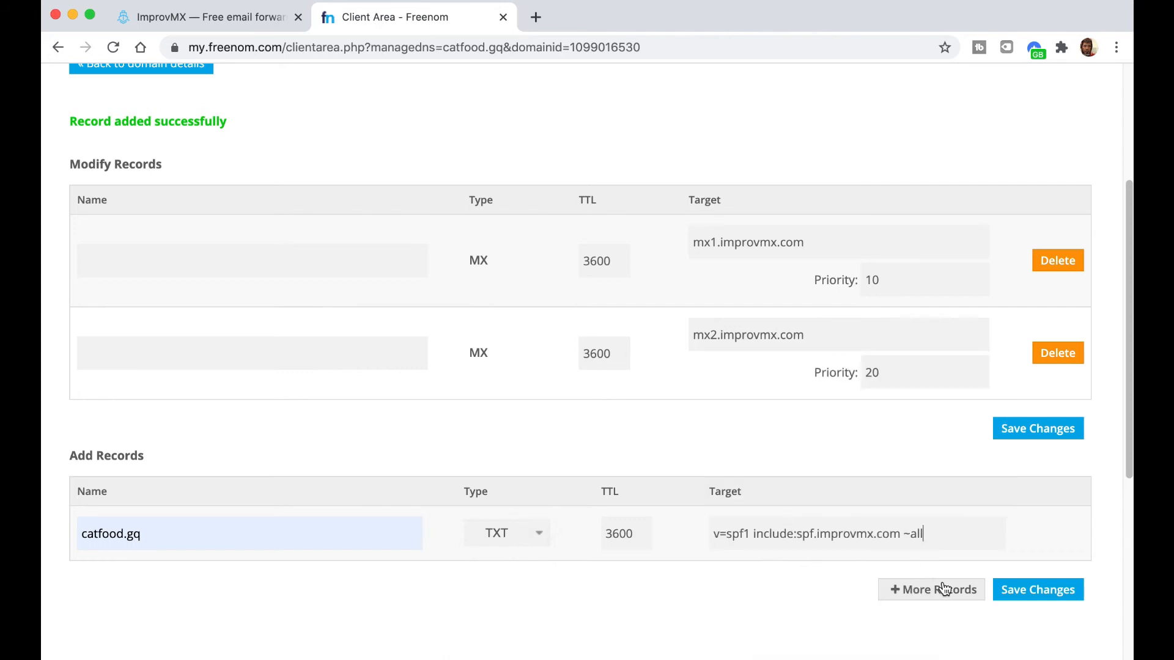
{"action": "left_click", "coordinate": [1015, 594]}
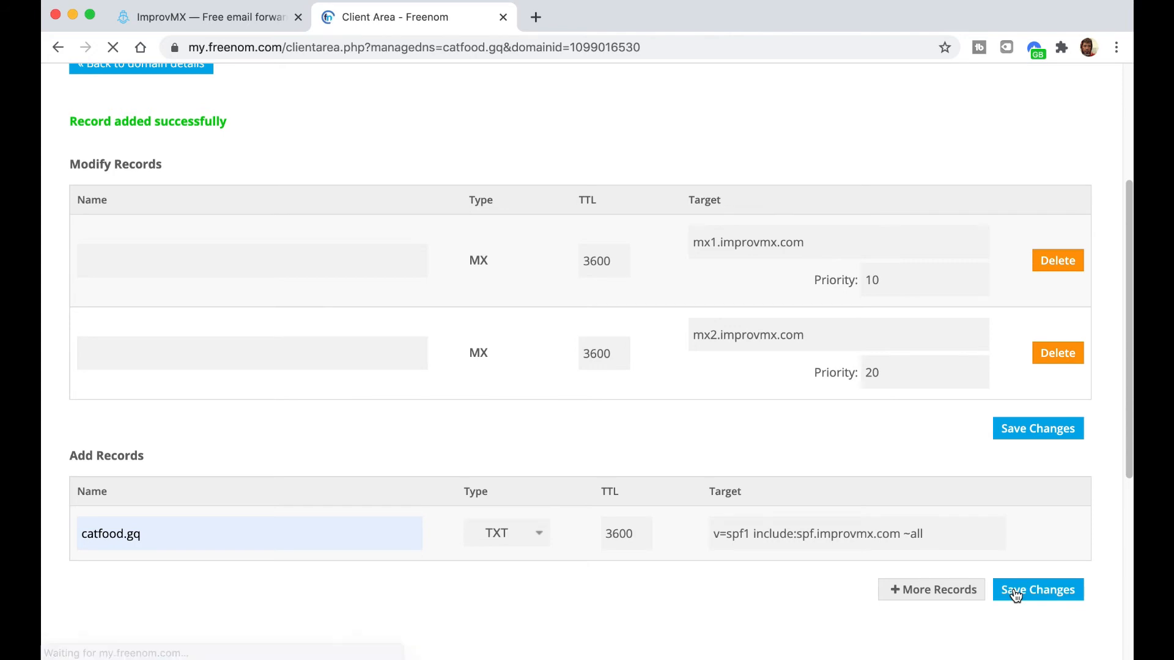
{"action": "scroll", "coordinate": [681, 436], "scroll_direction": "down", "scroll_amount": 5}
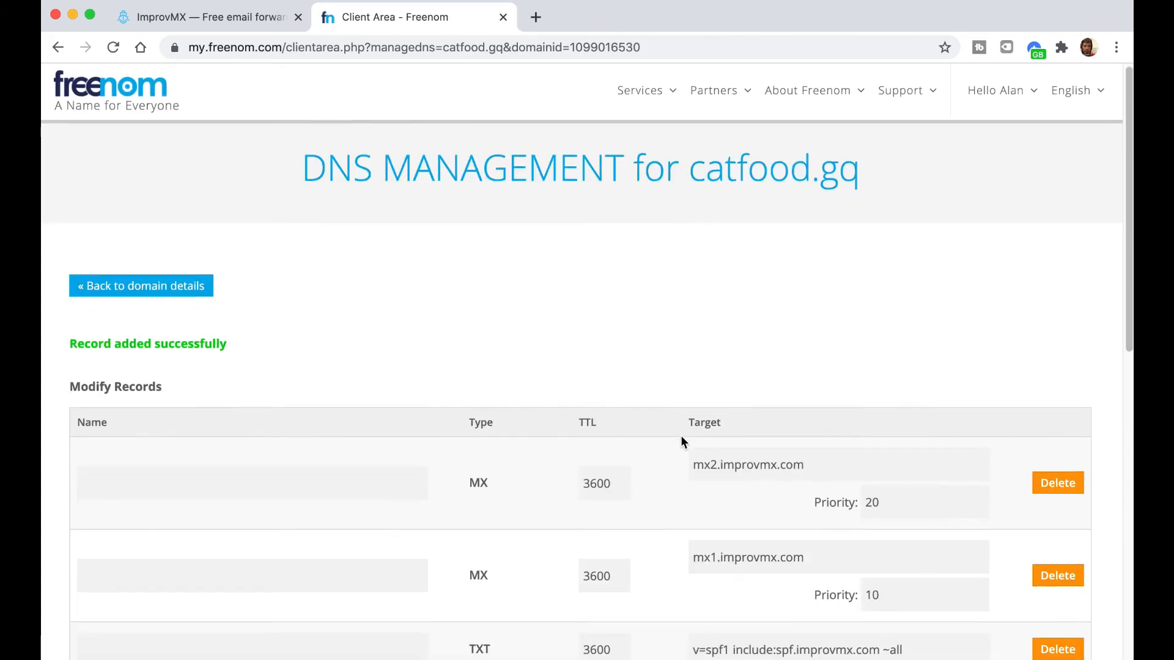
{"action": "scroll", "coordinate": [596, 440], "scroll_direction": "down", "scroll_amount": 5}
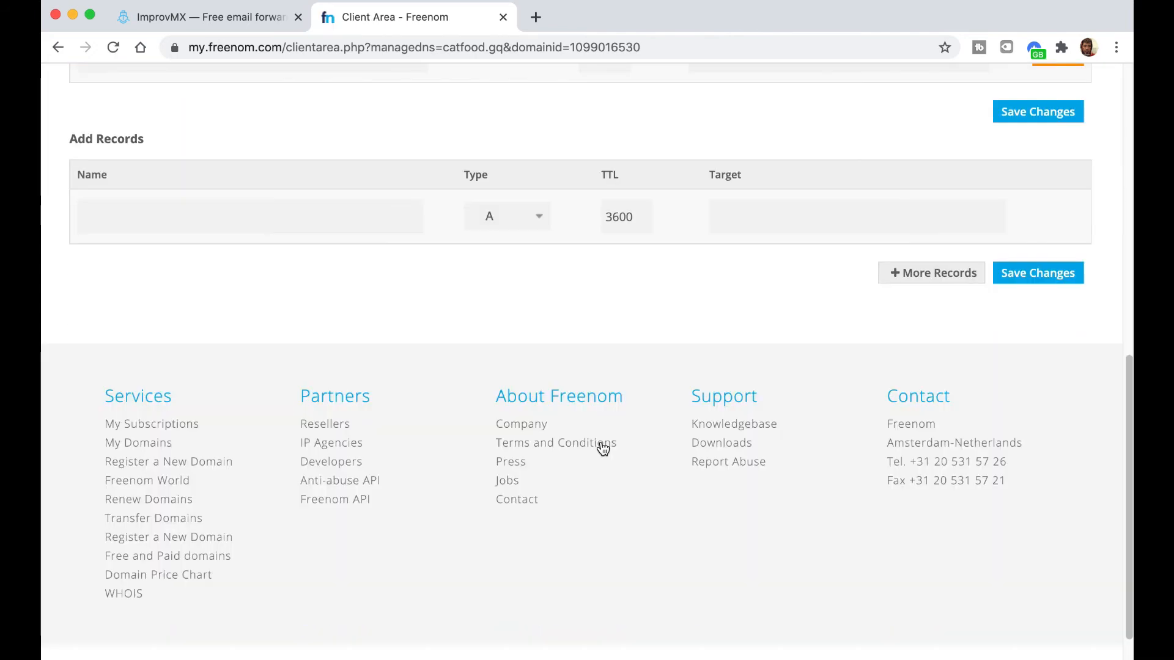
{"action": "scroll", "coordinate": [603, 441], "scroll_direction": "up", "scroll_amount": 10}
{"action": "scroll", "coordinate": [602, 440], "scroll_direction": "up", "scroll_amount": 1}
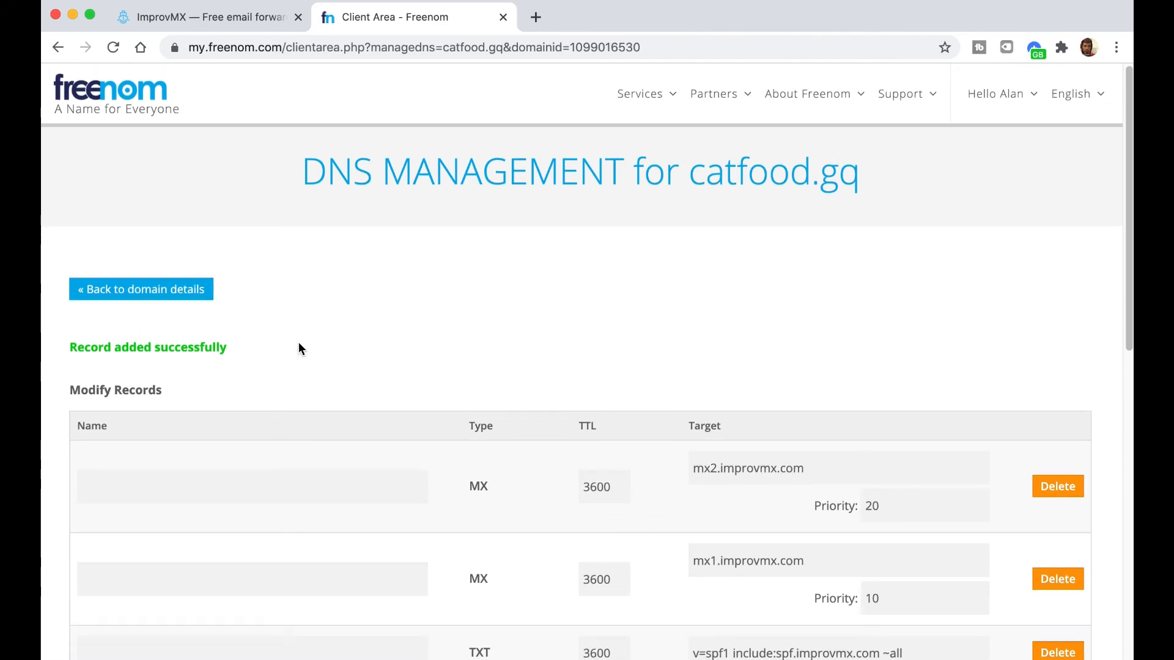
- Leave the DNS guide for catfood.gq's domain details and continue to ImprovMX's alias settings
{"action": "left_click", "coordinate": [186, 300]}
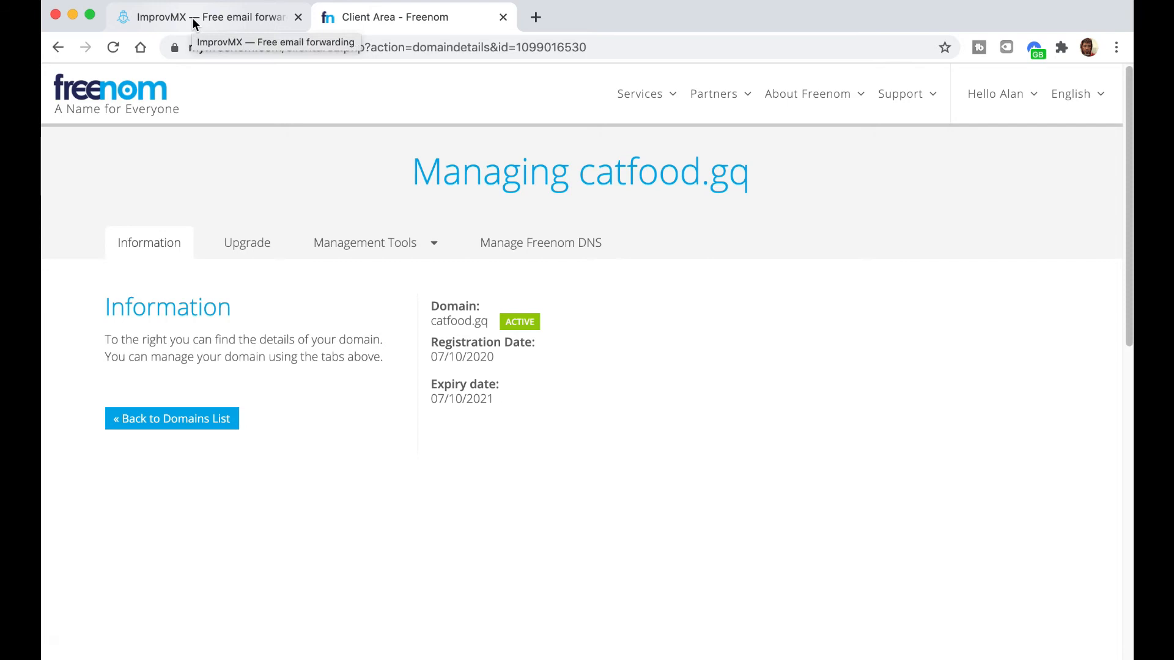
{"action": "left_click", "coordinate": [192, 17]}
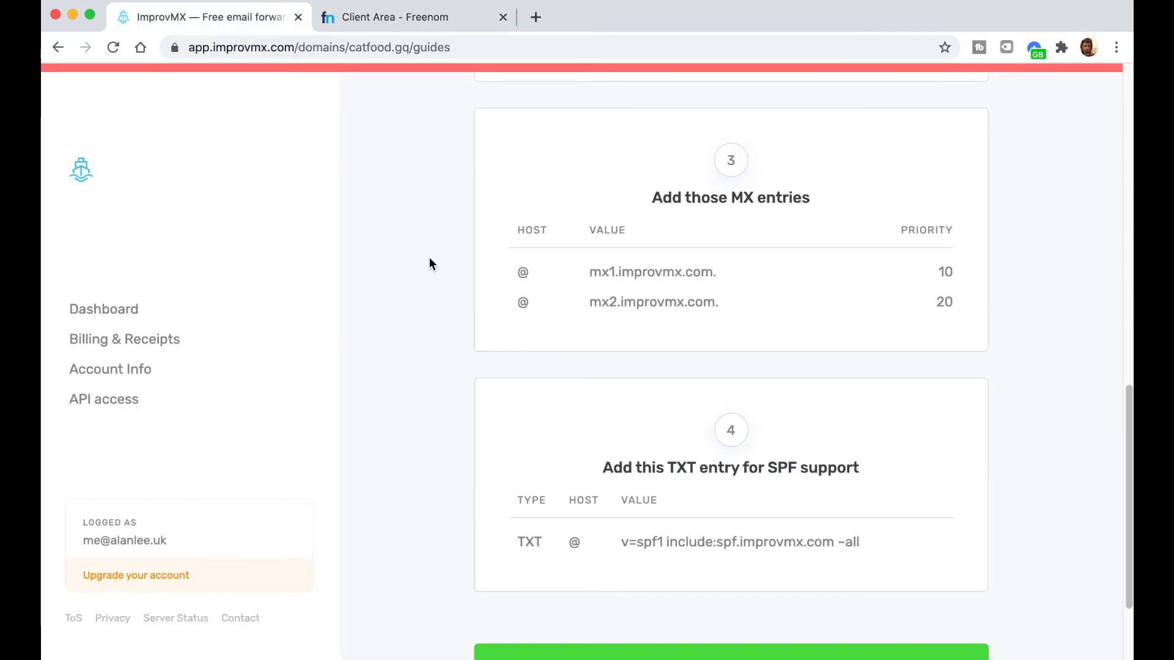
{"action": "scroll", "coordinate": [400, 286], "scroll_direction": "down", "scroll_amount": 2}
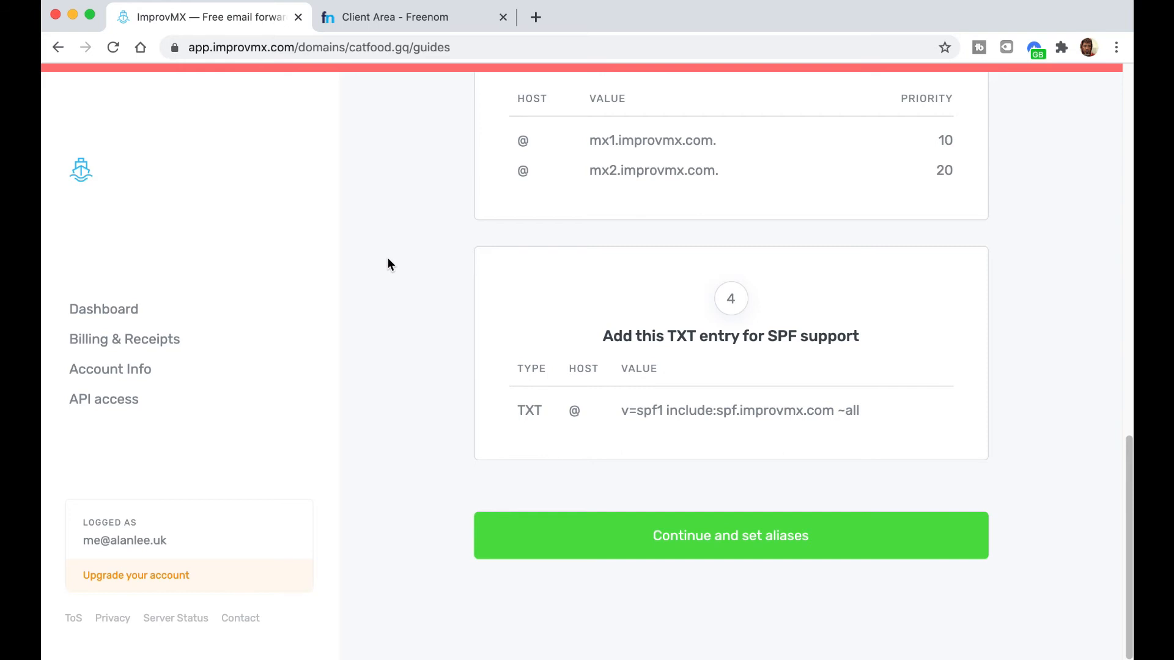
{"action": "left_click", "coordinate": [694, 536]}
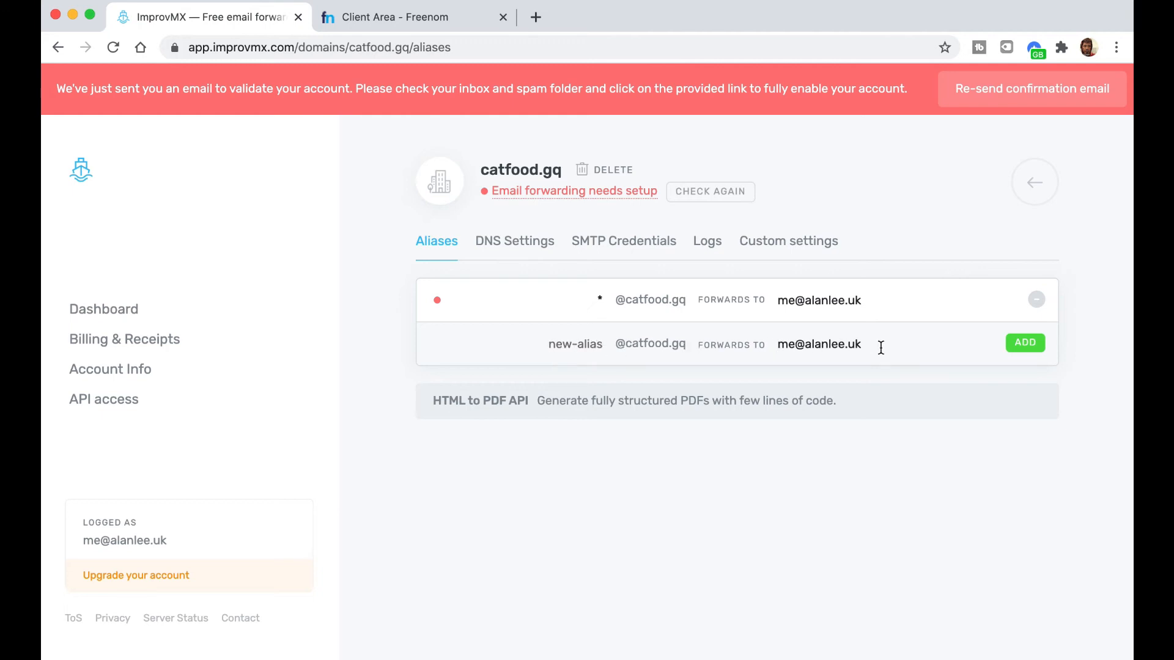
- Add a second named alias for catfood.gq alongside the catch-all
{"action": "left_click", "coordinate": [1015, 348]}
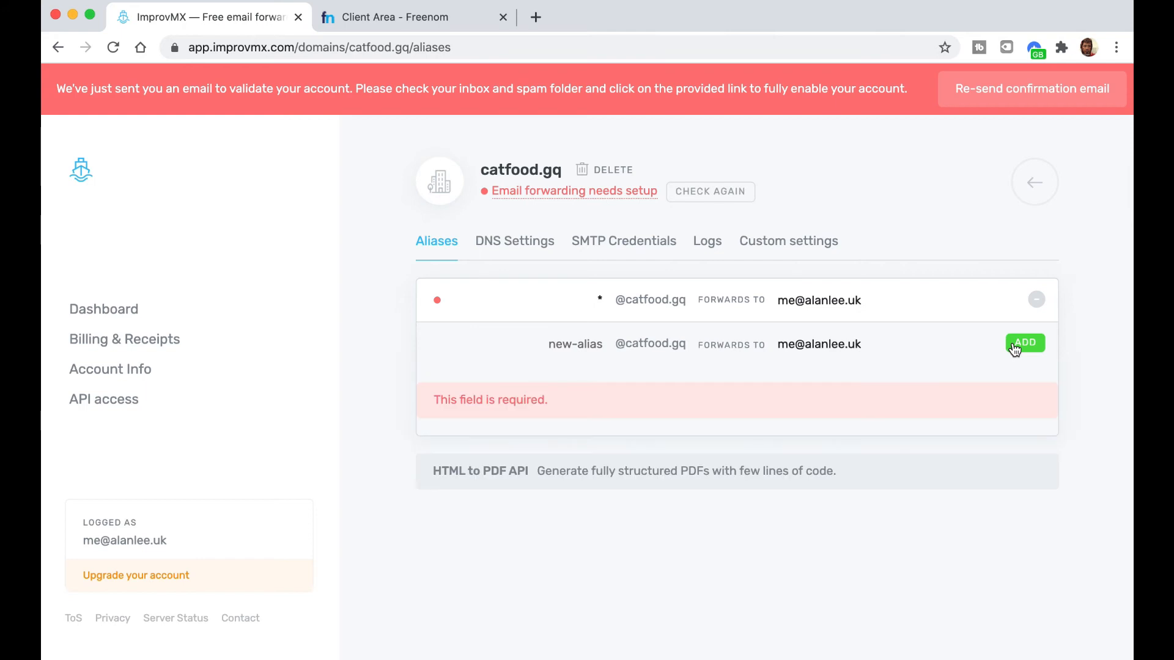
{"action": "left_click", "coordinate": [588, 344]}
{"action": "type", "text": "st"}
{"action": "key", "text": "BackSpace"}
{"action": "key", "text": "BackSpace"}
{"action": "left_click", "coordinate": [1025, 343]}
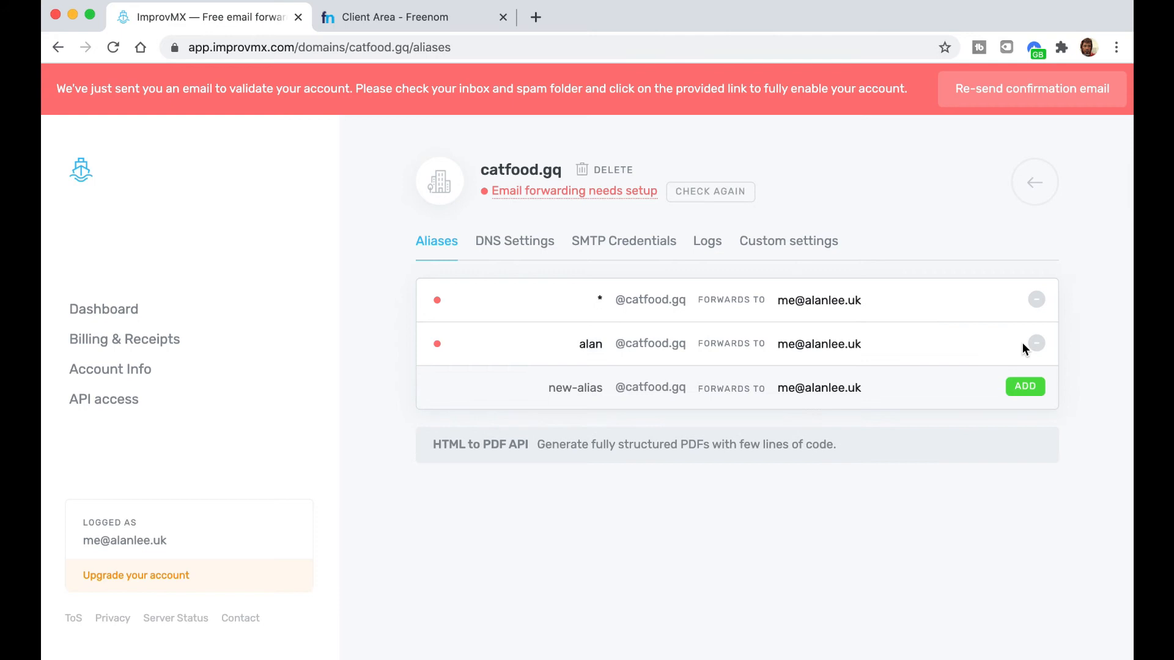
- Replace the new alias's forwarding address with a separate personal mailbox address
{"action": "left_click_drag", "start_coordinate": [816, 343], "coordinate": [778, 346]}
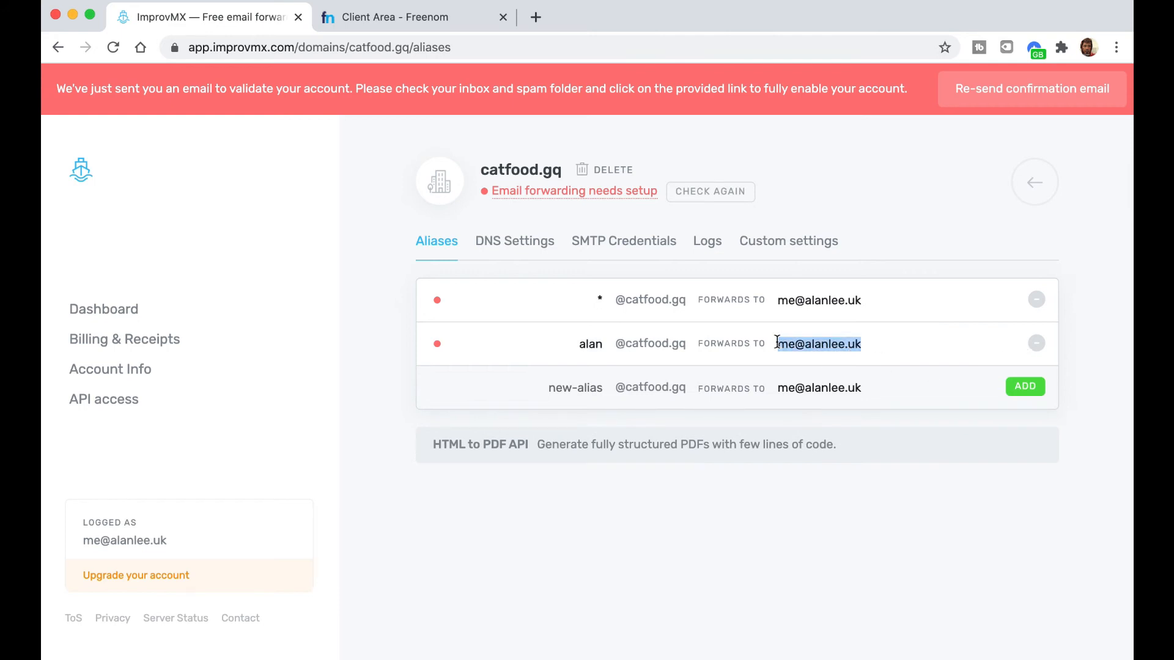
{"action": "type", "text": "a"}
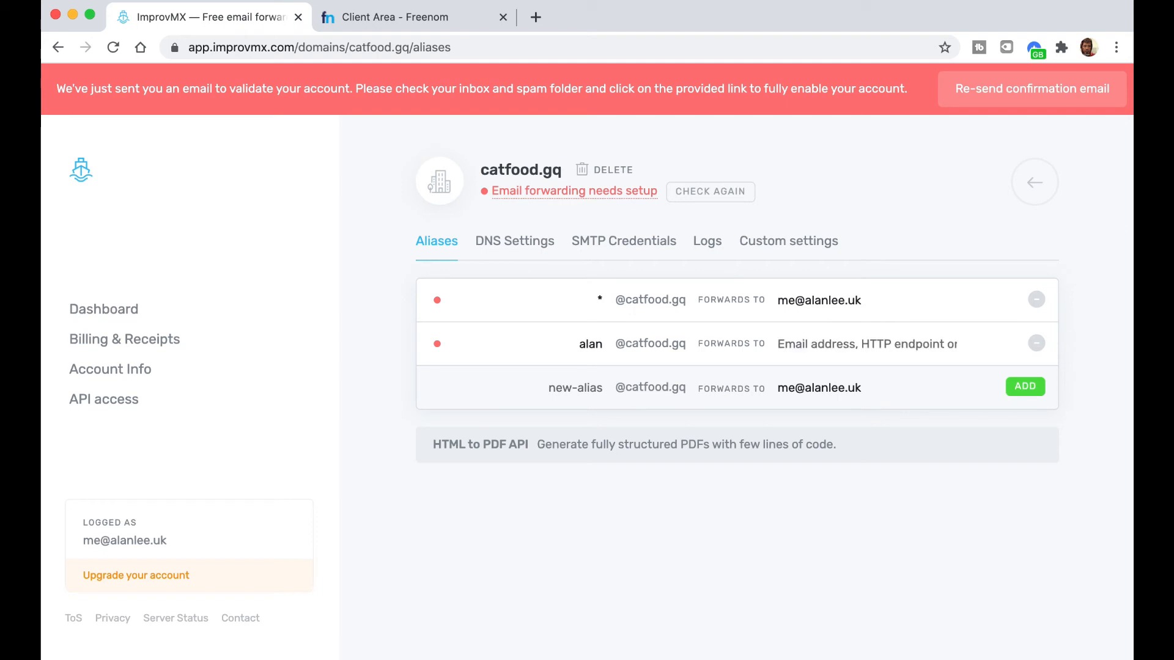
{"action": "left_click", "coordinate": [776, 343]}
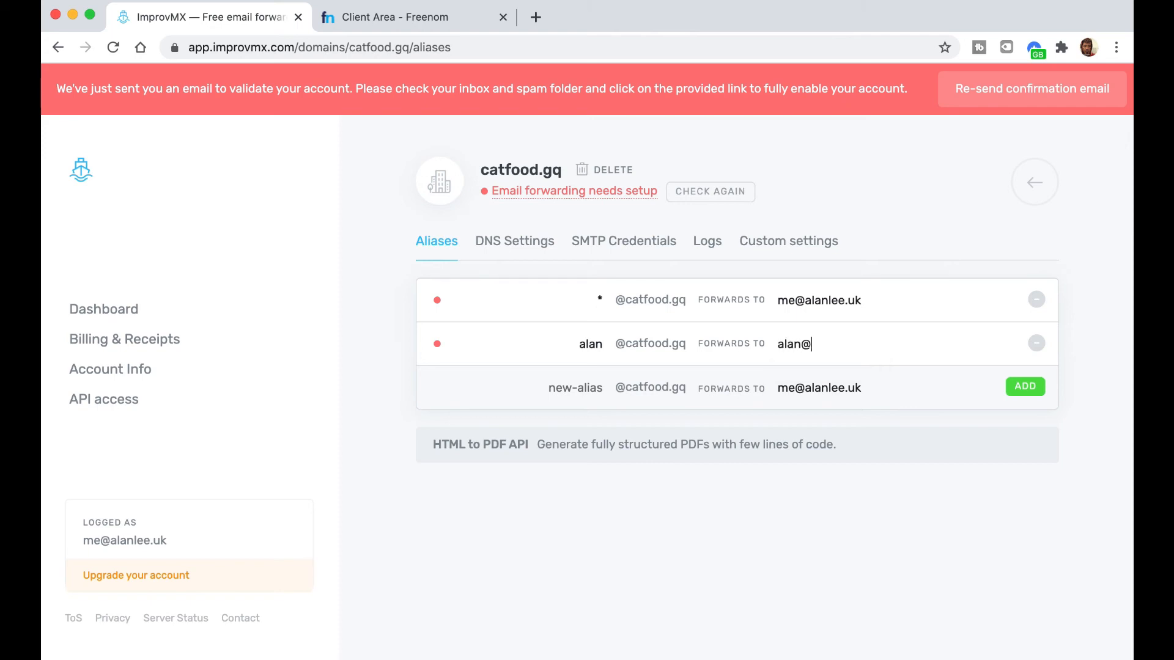
{"action": "left_click", "coordinate": [596, 392]}
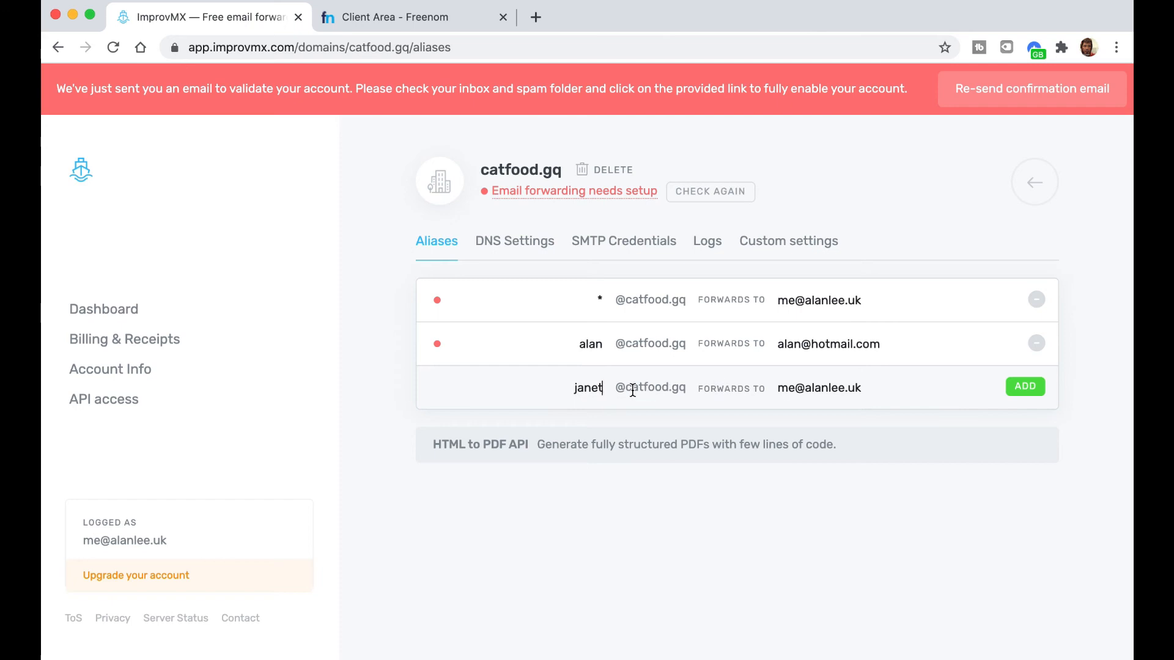
{"action": "left_click_drag", "start_coordinate": [871, 389], "coordinate": [761, 392]}
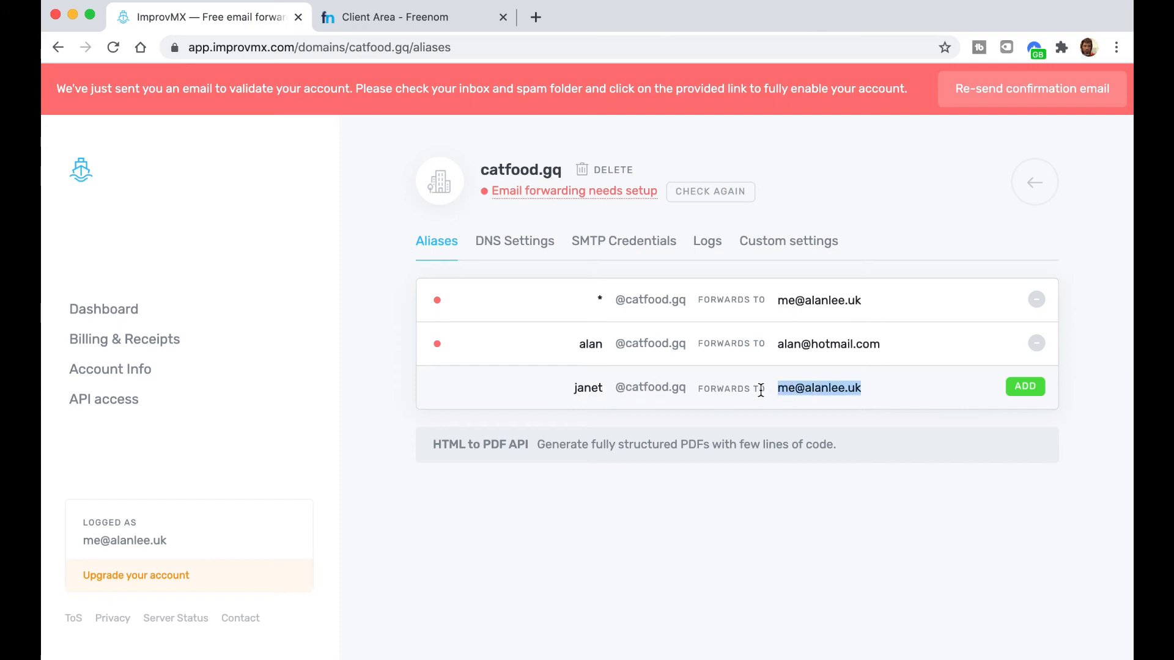
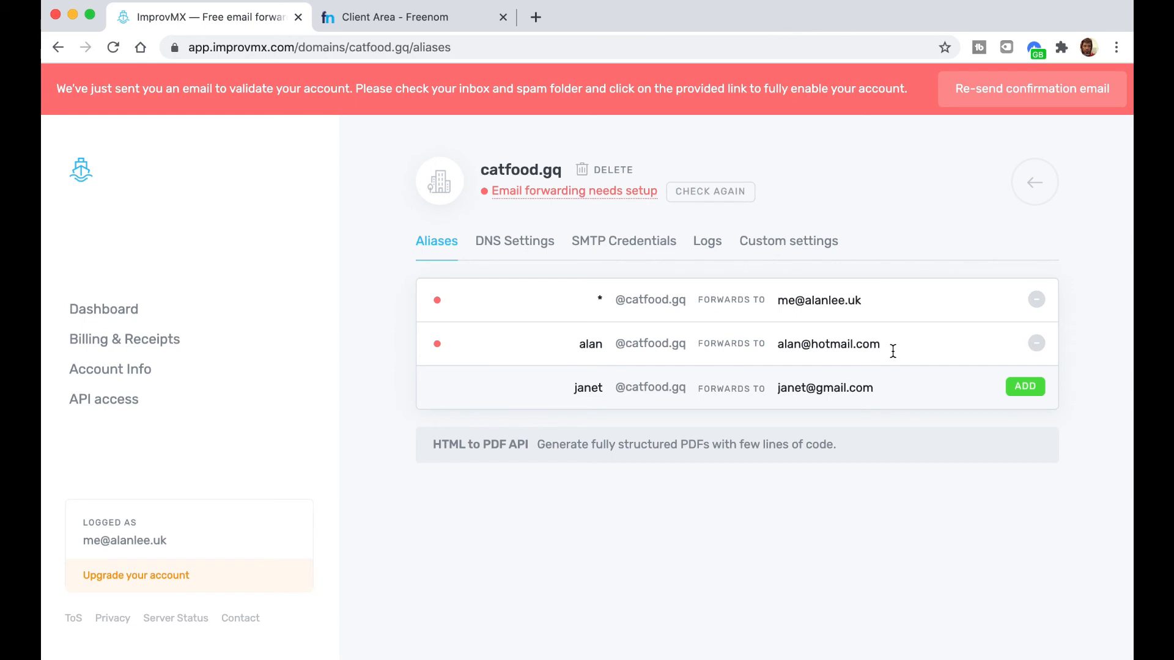
{"action": "left_click_drag", "start_coordinate": [577, 347], "coordinate": [677, 349]}
- Reload catfood.gq's DNS settings to confirm MX and SPF records verify, then view its custom settings
{"action": "left_click", "coordinate": [543, 242]}
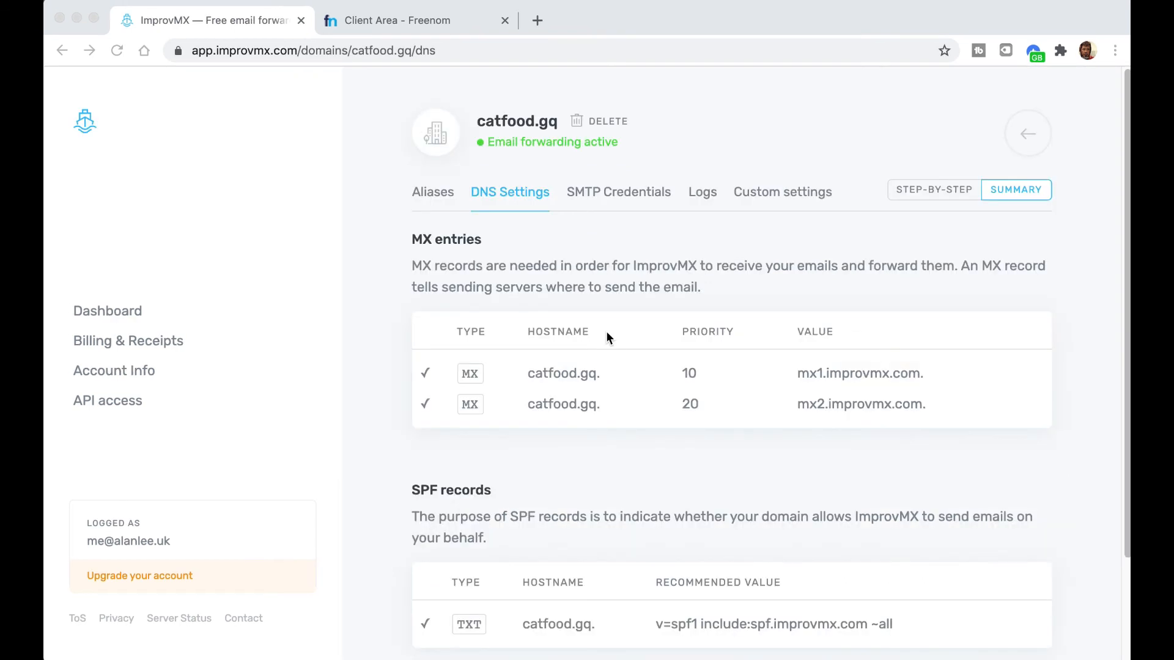
{"action": "left_click", "coordinate": [461, 51]}
{"action": "key", "text": "Return"}
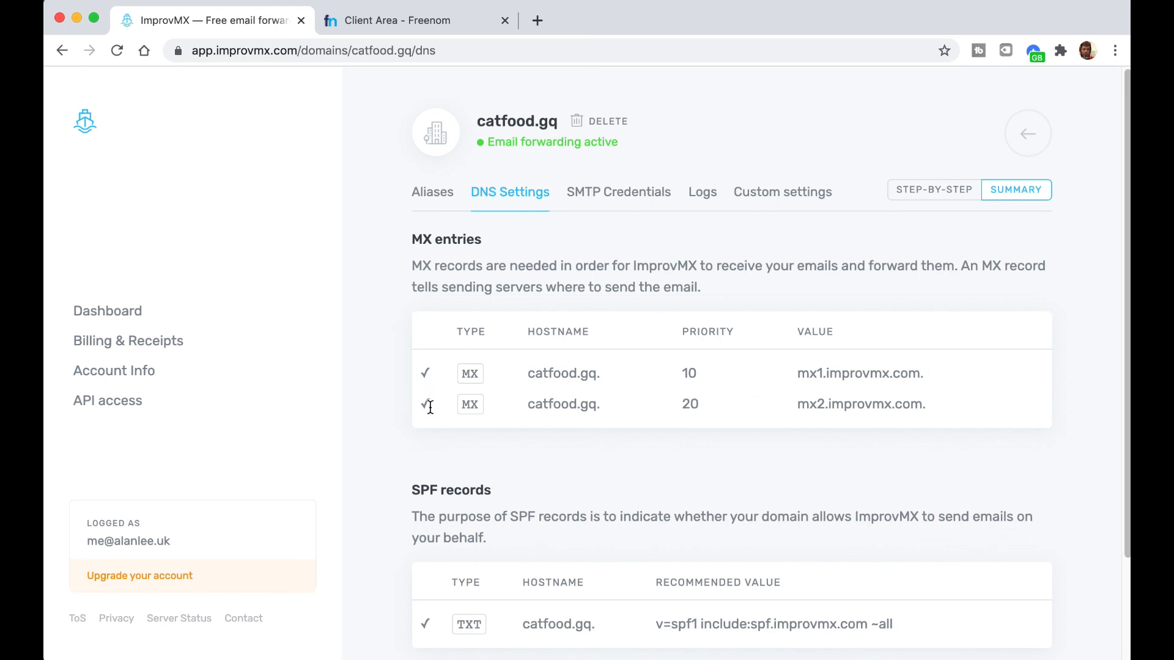
{"action": "scroll", "coordinate": [502, 459], "scroll_direction": "down", "scroll_amount": 2}
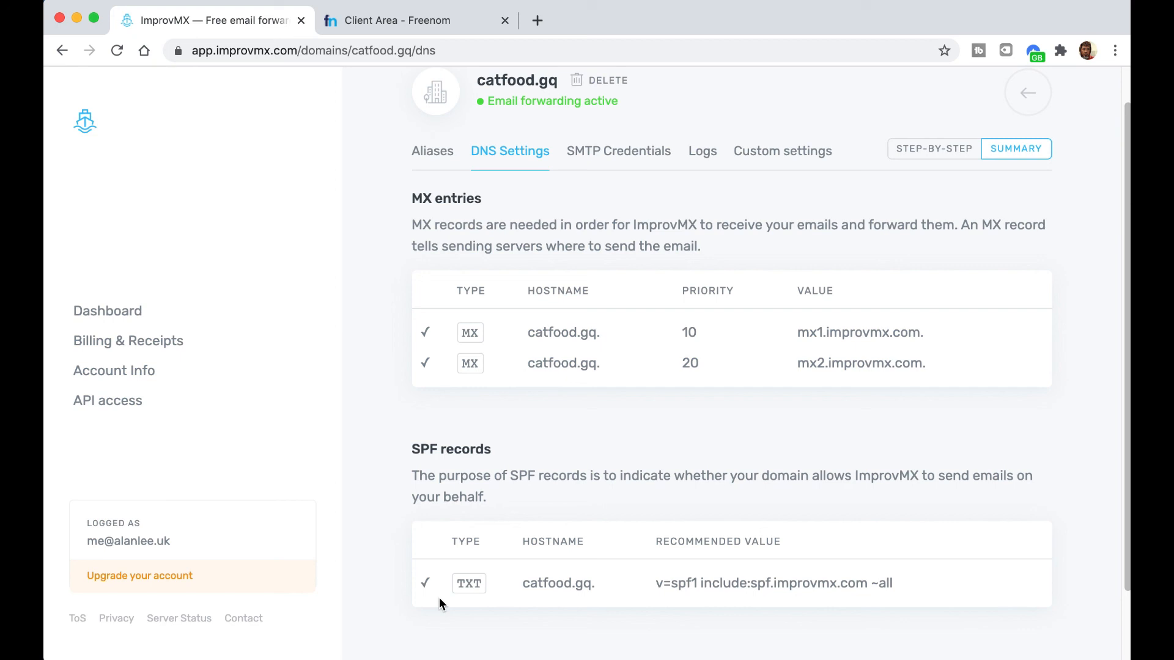
{"action": "left_click", "coordinate": [758, 151]}
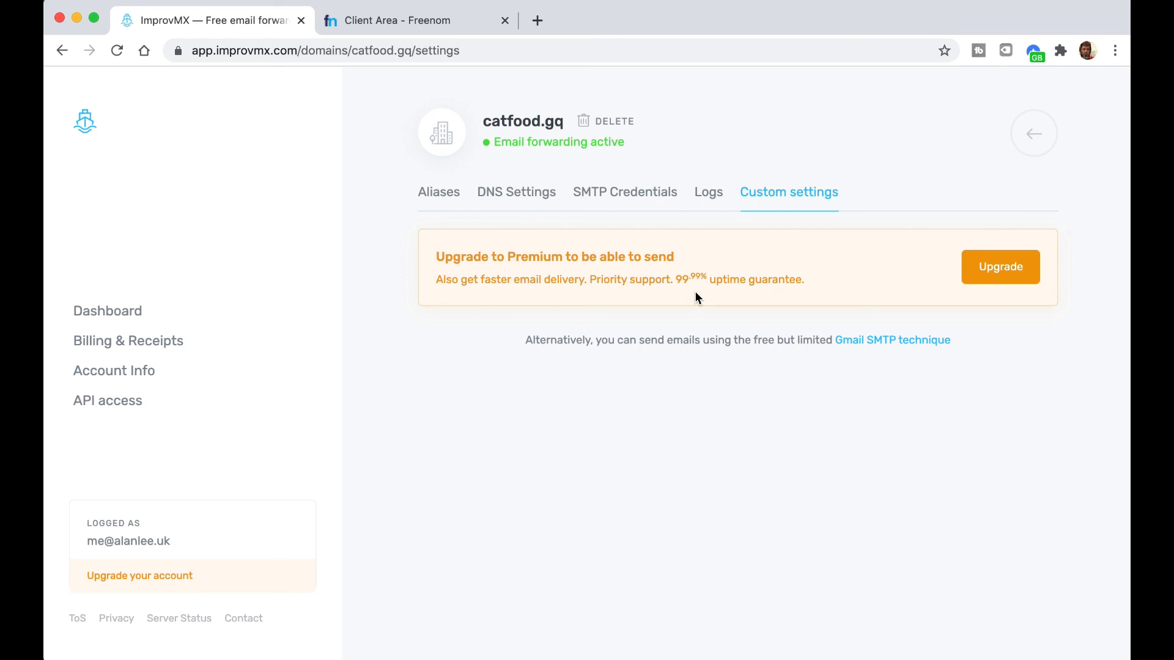
- Compare the Free, Premium ($9/month) and Business ($49/month) plans on the upgrade page
{"action": "left_click", "coordinate": [1006, 276]}
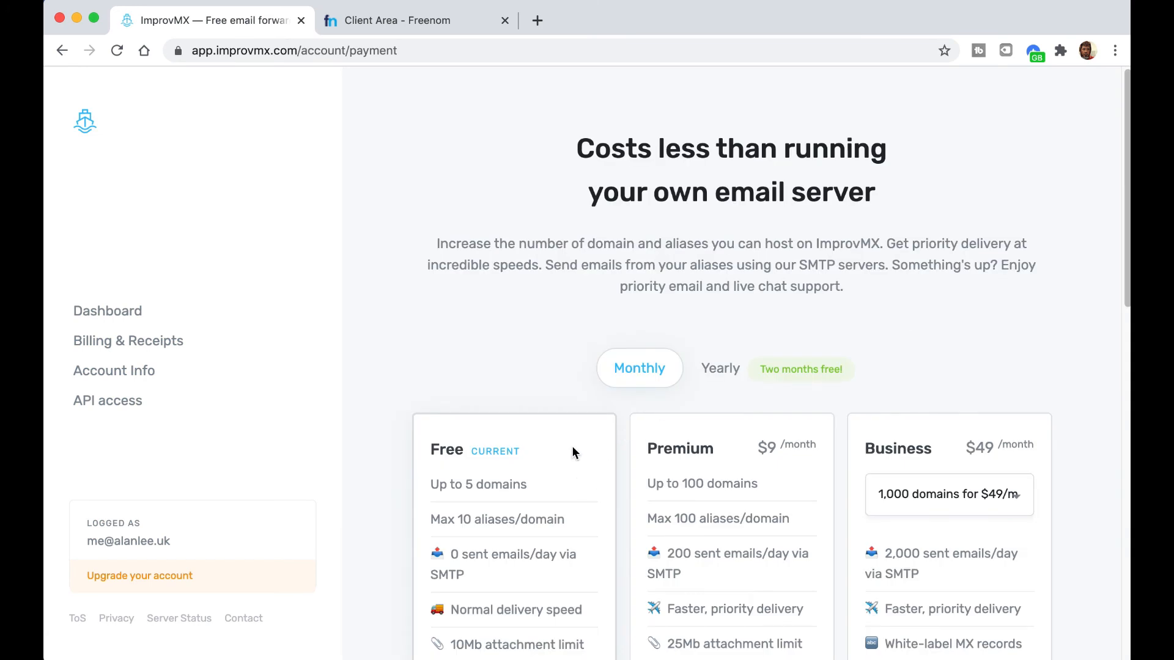
{"action": "scroll", "coordinate": [413, 354], "scroll_direction": "down", "scroll_amount": 3}
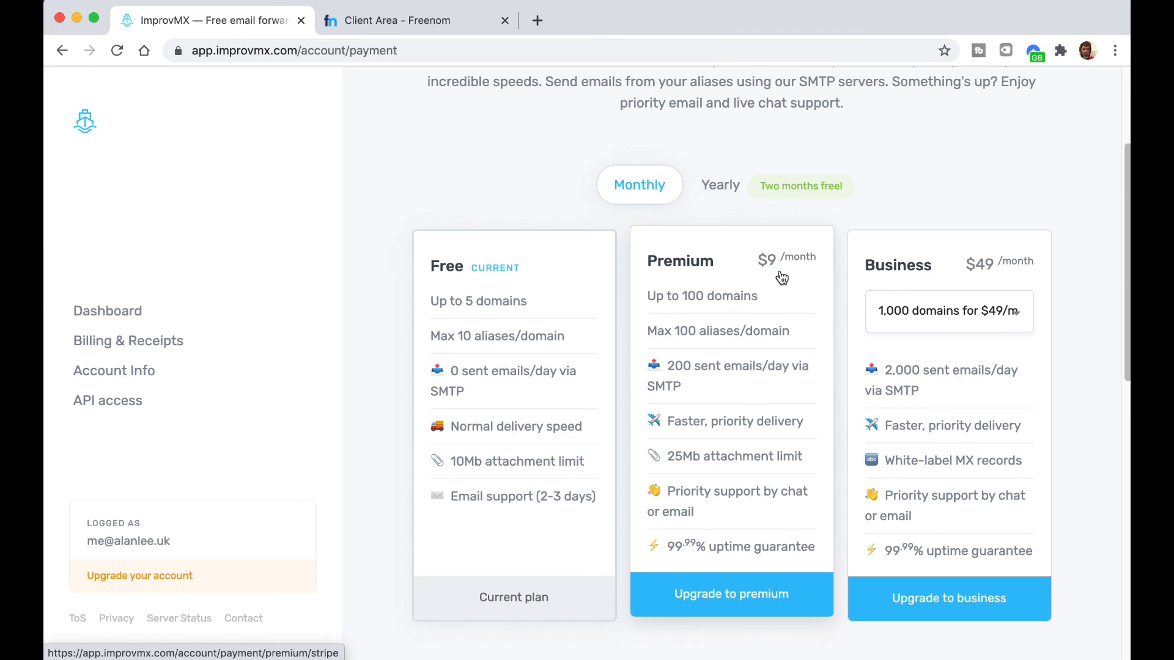
{"action": "scroll", "coordinate": [397, 259], "scroll_direction": "up", "scroll_amount": 3}
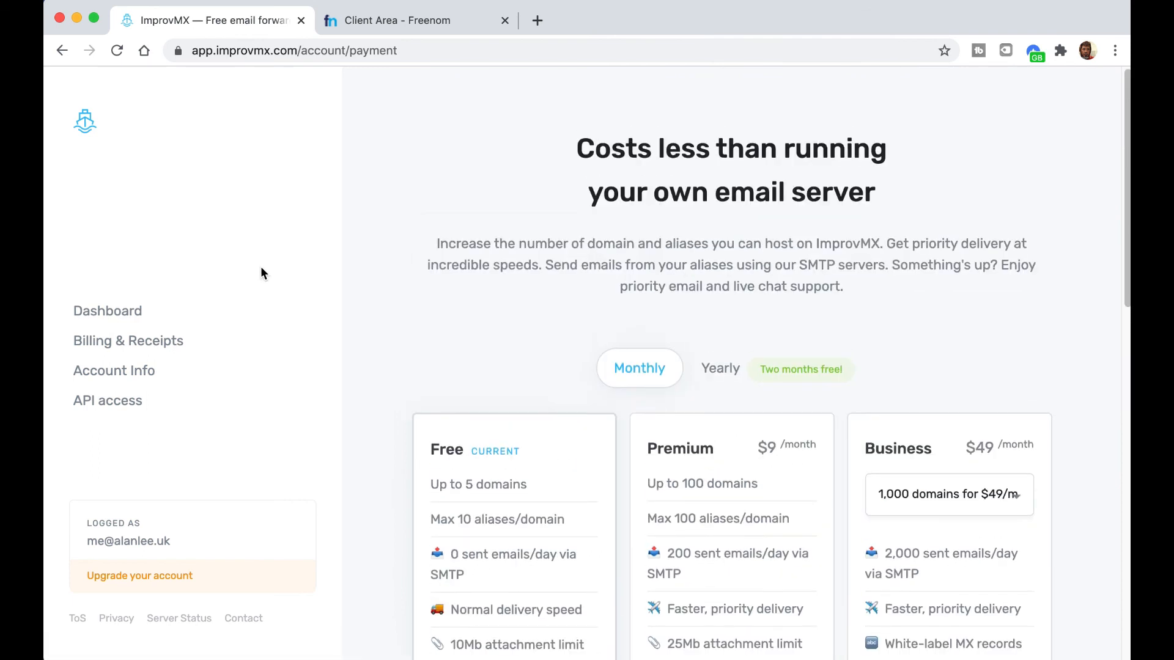
- Go back to the dashboard to see catfood.gq's card with its aliases
{"action": "left_click", "coordinate": [135, 313]}
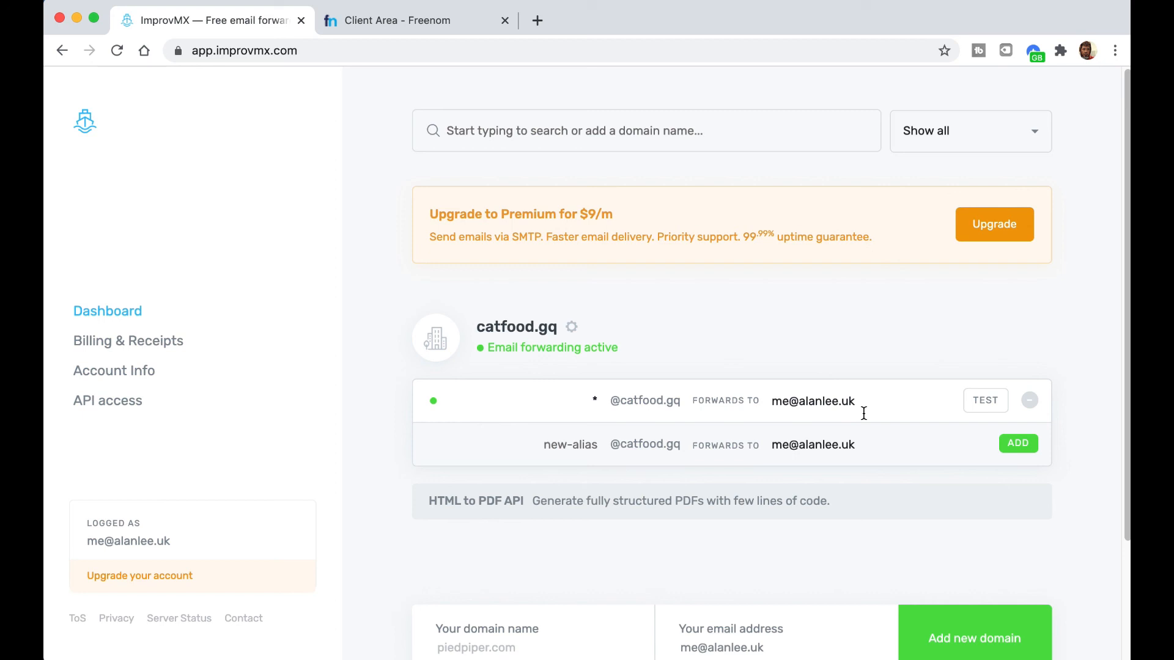
{"action": "scroll", "coordinate": [864, 414], "scroll_direction": "down", "scroll_amount": 3}
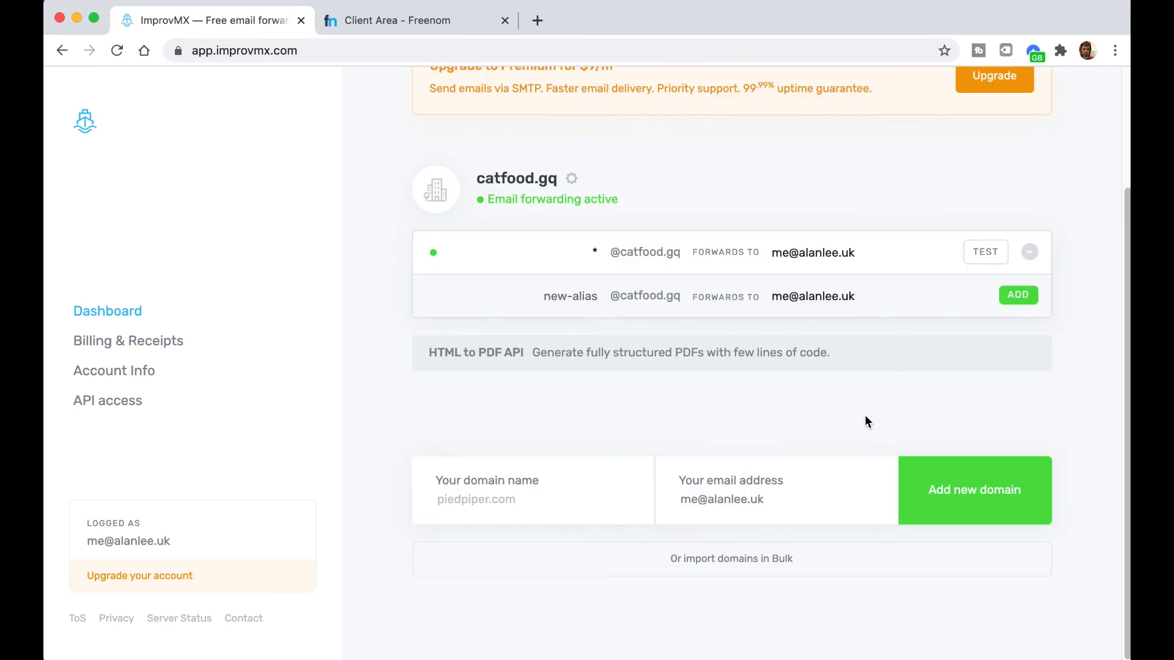